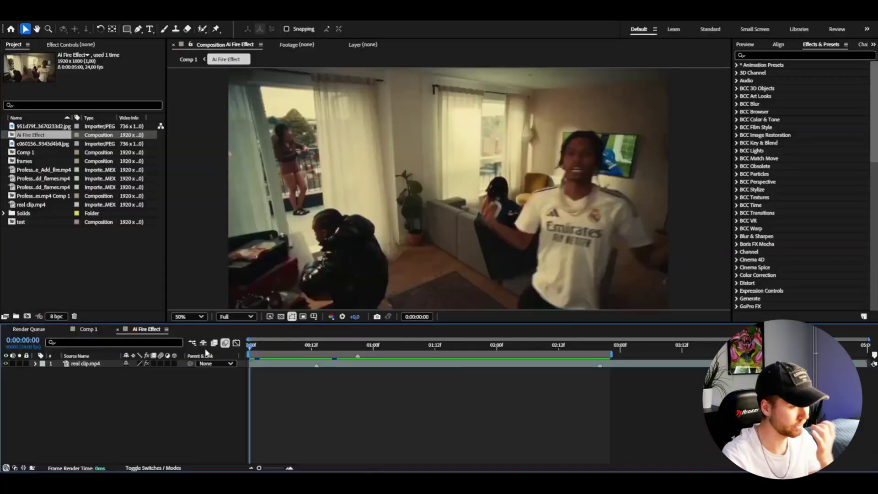
Move the playhead to 0:00:00:13 in the Ai Fire Effect composition and add that single frame to the render queue.
{"action": "mouse_move", "coordinate": [276, 352]}
{"action": "left_mouse_down"}
{"action": "mouse_move", "coordinate": [285, 351]}
{"action": "mouse_move", "coordinate": [275, 351]}
{"action": "left_mouse_up"}
{"action": "key", "text": "space"}
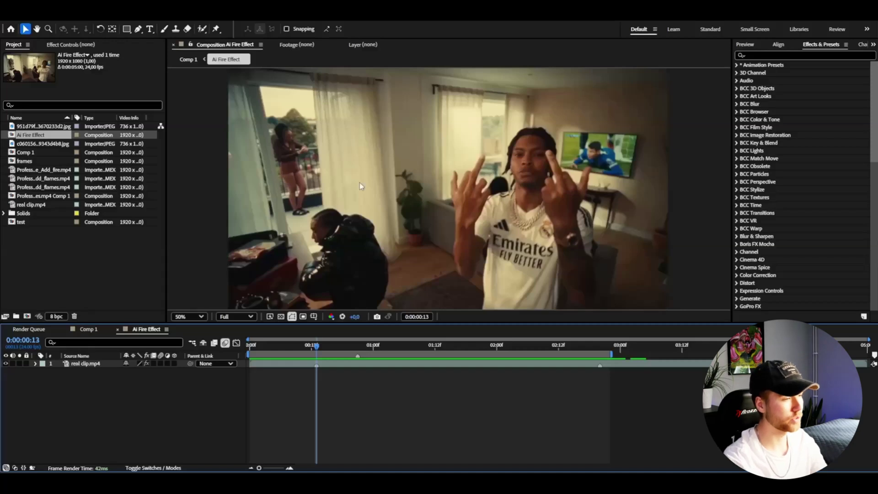
{"action": "left_click", "coordinate": [53, 20]}
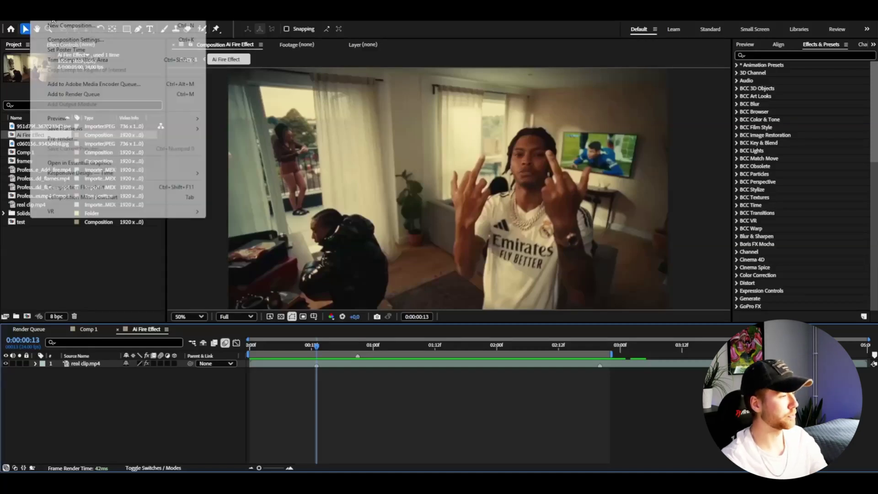
{"action": "mouse_move", "coordinate": [90, 128]}
{"action": "left_click", "coordinate": [227, 128]}
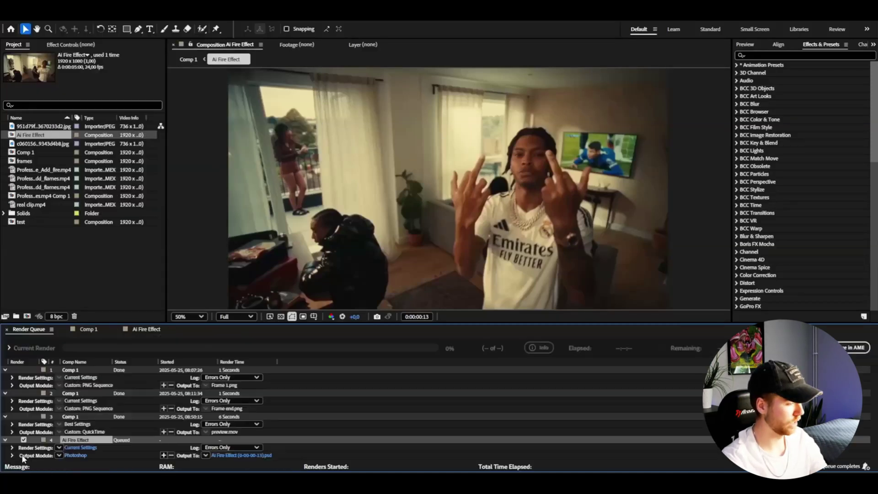
Configure the queued frame's output module as a PNG Sequence with RGB channels.
{"action": "left_click", "coordinate": [81, 455]}
{"action": "left_click", "coordinate": [397, 122]}
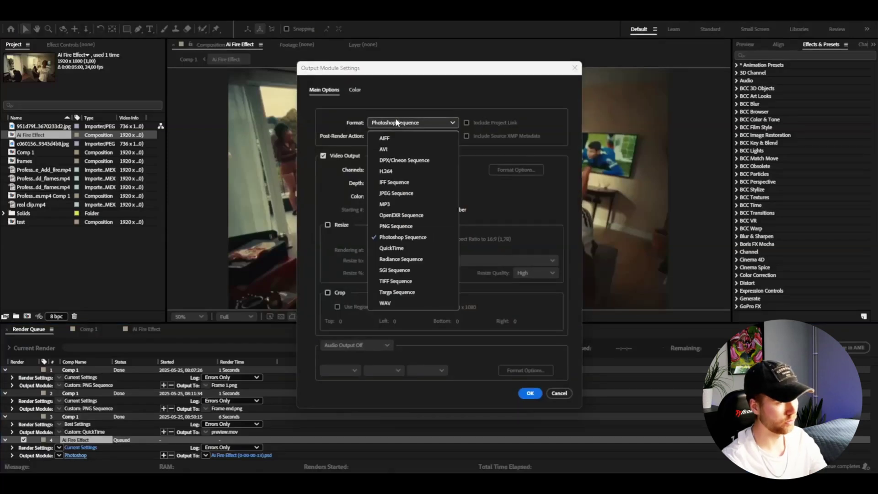
{"action": "left_click", "coordinate": [401, 226]}
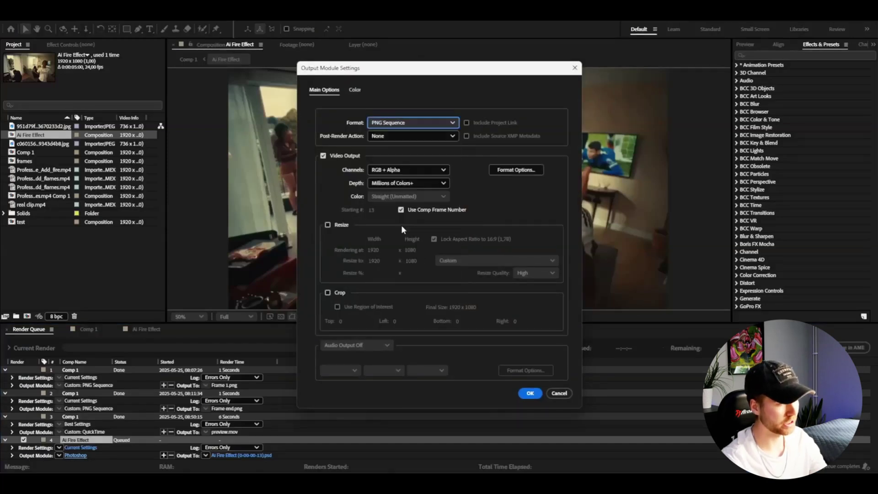
{"action": "left_click", "coordinate": [423, 171]}
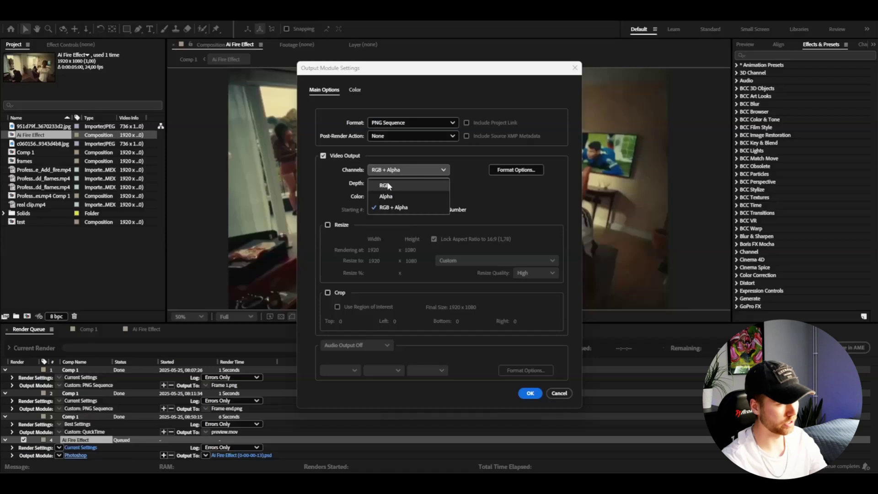
{"action": "left_click", "coordinate": [387, 185]}
{"action": "left_click", "coordinate": [530, 393]}
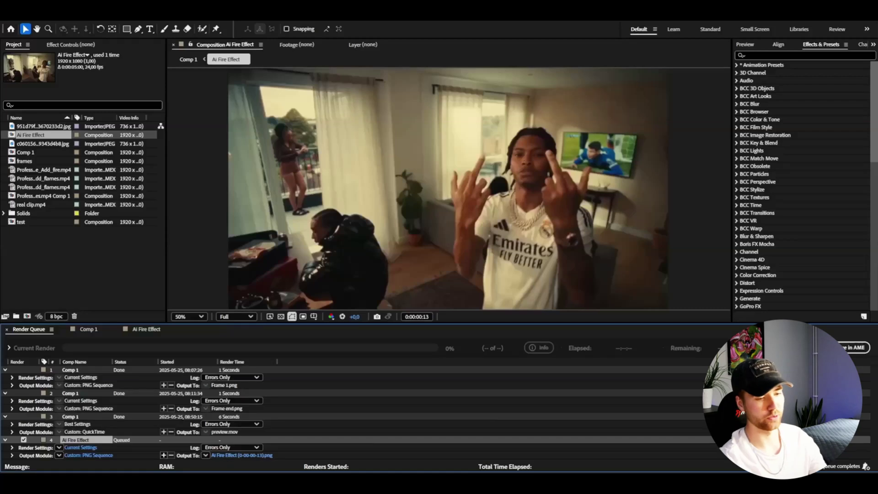
Return to the Ai Fire Effect composition and move the playhead to the ending frame at 0:00:02:20.
{"action": "left_click", "coordinate": [146, 329]}
{"action": "left_click_drag", "start_coordinate": [327, 342], "coordinate": [599, 345]}
{"action": "left_click", "coordinate": [590, 364]}
{"action": "left_click", "coordinate": [558, 399]}
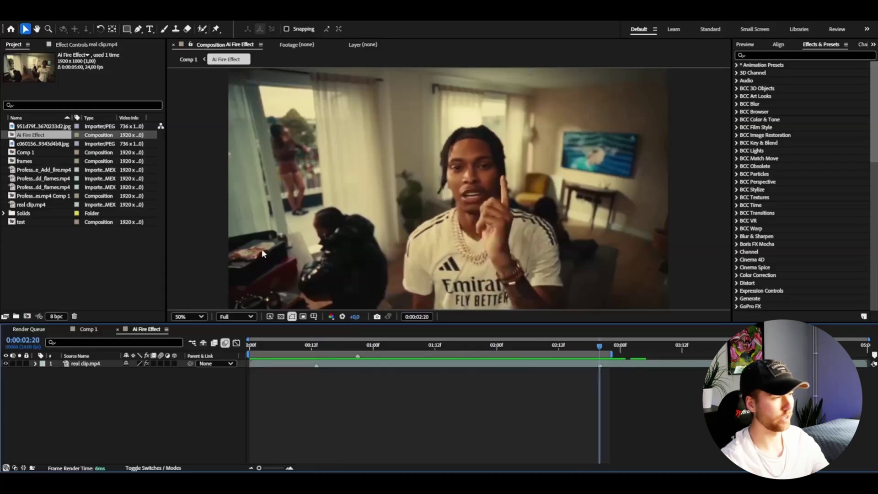
Isolate the man in the clip with the Roto Brush and return to the composition view.
{"action": "left_click", "coordinate": [201, 28]}
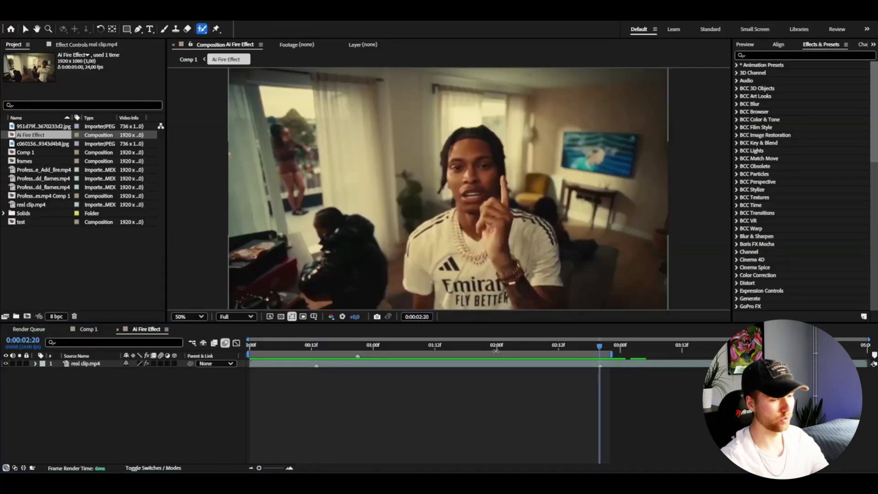
{"action": "left_click", "coordinate": [531, 364]}
{"action": "double_click", "coordinate": [530, 366]}
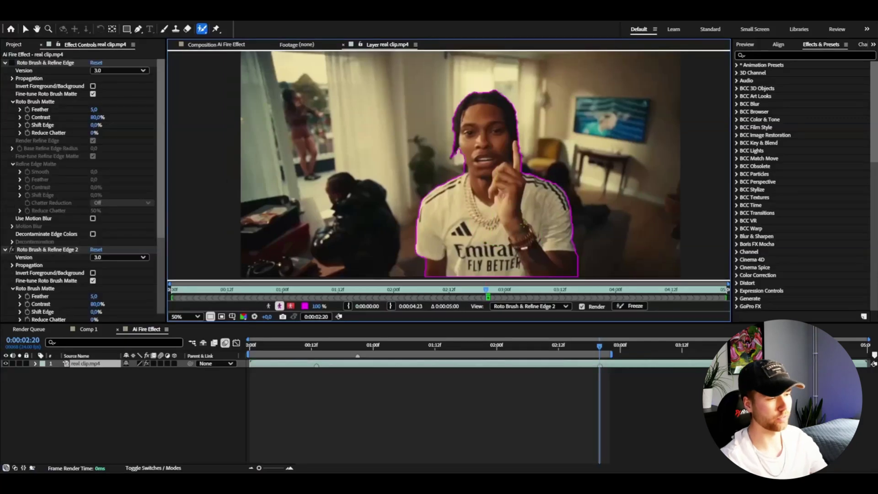
{"action": "left_click", "coordinate": [228, 45]}
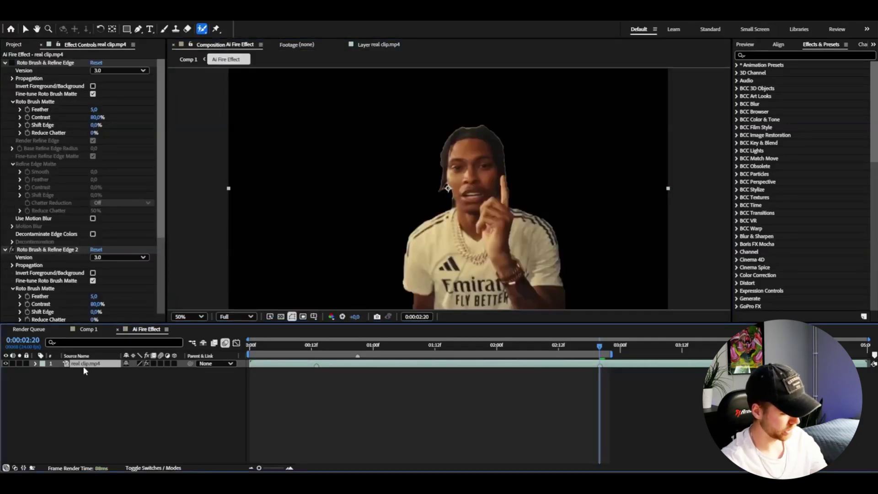
Duplicate the clip layer and delete the Roto Brush effects from the lower copy to restore its full background.
{"action": "key", "text": "ctrl+d"}
{"action": "left_click", "coordinate": [85, 370]}
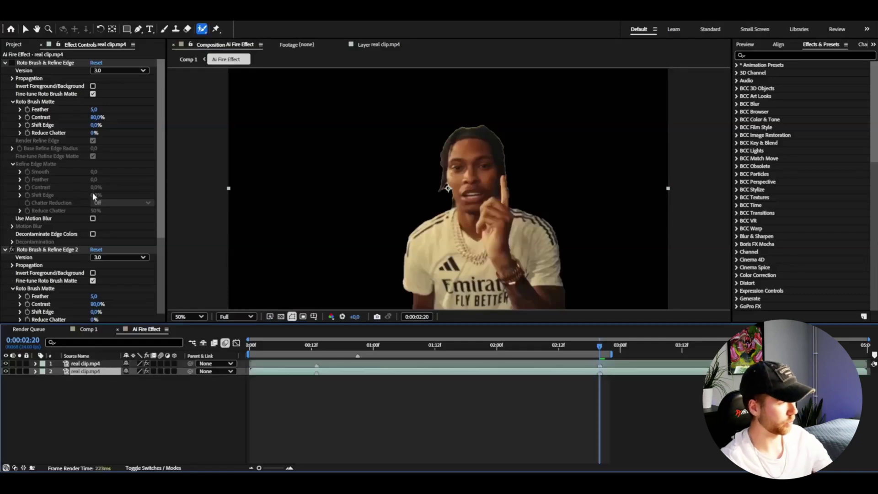
{"action": "left_click", "coordinate": [46, 249]}
{"action": "key", "text": "Delete"}
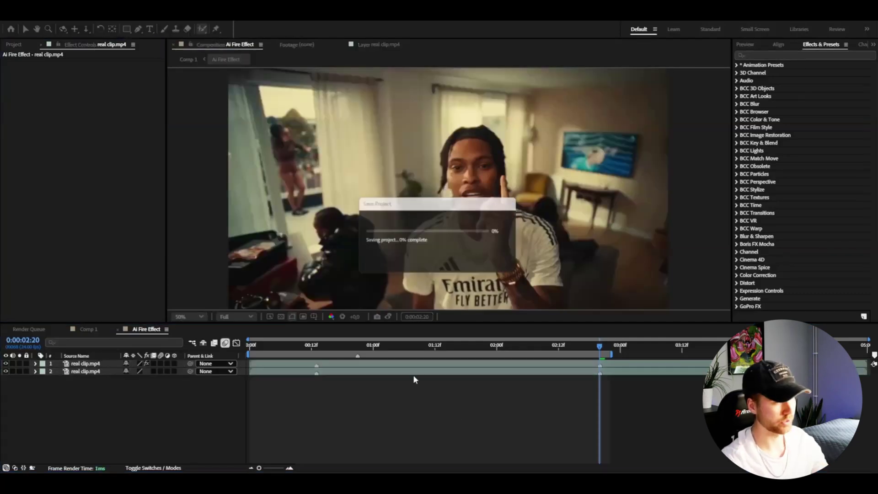
{"action": "left_click", "coordinate": [511, 428]}
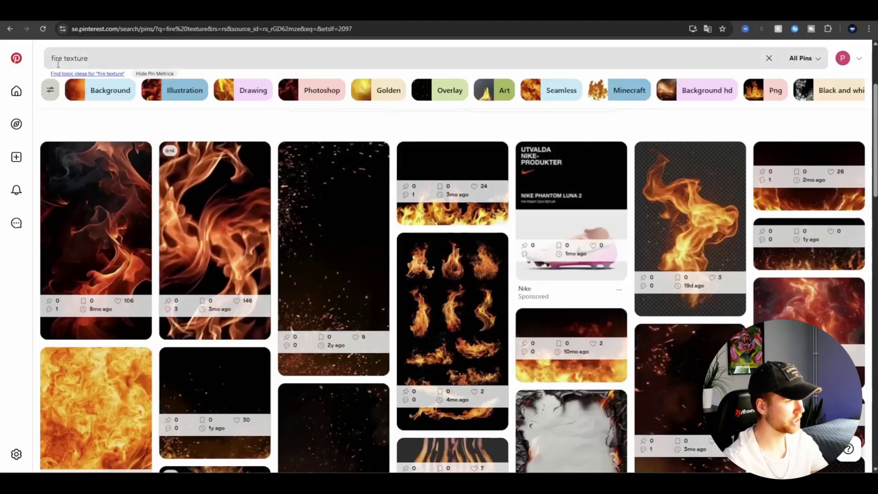
Pick the red flame image from Pinterest's fire texture results and place it above both clip layers in After Effects.
{"action": "scroll", "coordinate": [111, 320], "scroll_direction": "up", "scroll_amount": 2}
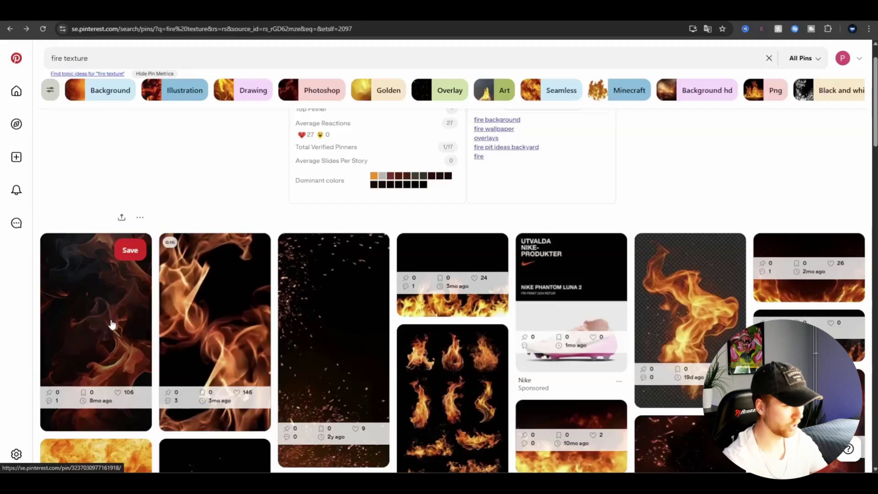
{"action": "left_click", "coordinate": [111, 321]}
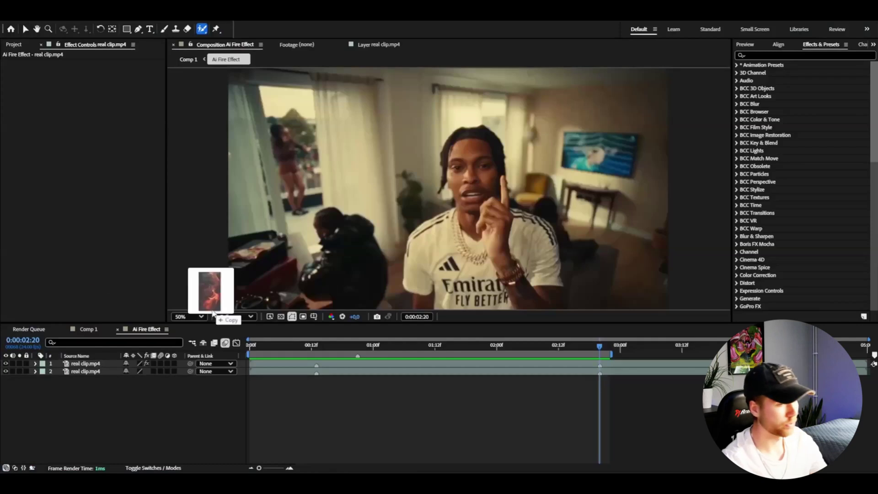
{"action": "left_click_drag", "start_coordinate": [213, 320], "coordinate": [148, 391]}
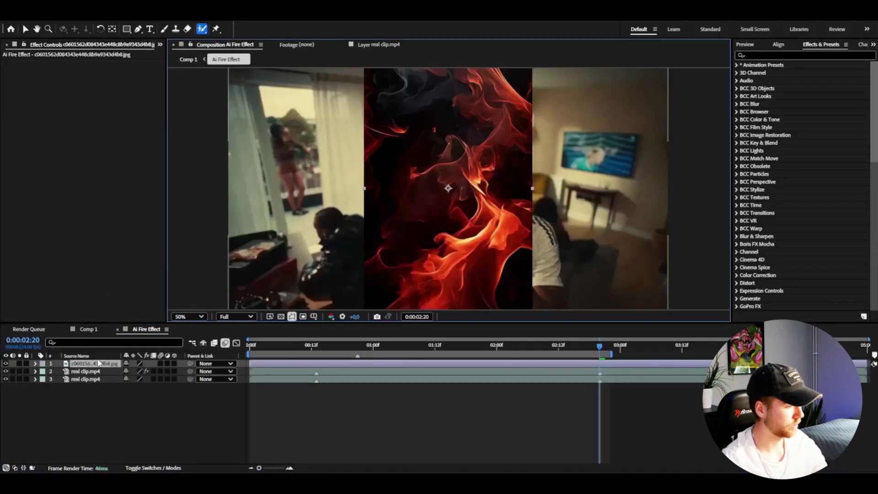
Rotate the red flame image 90 degrees and scale it to 158% so it covers the frame.
{"action": "key", "text": "r"}
{"action": "left_click", "coordinate": [132, 372]}
{"action": "type", "text": "90"}
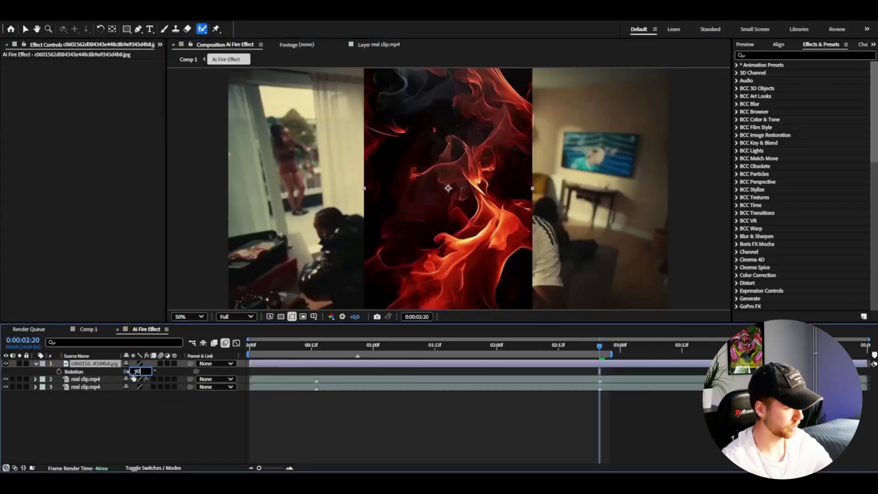
{"action": "key", "text": "Return"}
{"action": "key", "text": "s"}
{"action": "left_click_drag", "start_coordinate": [137, 373], "coordinate": [161, 369]}
Set the red flame layer's blending mode to Screen.
{"action": "left_click", "coordinate": [157, 467]}
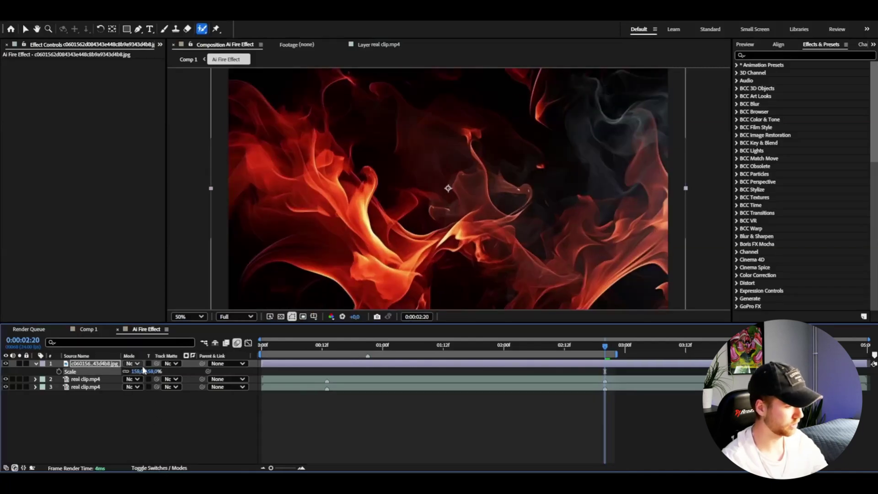
{"action": "left_click", "coordinate": [133, 363]}
{"action": "left_click", "coordinate": [181, 183]}
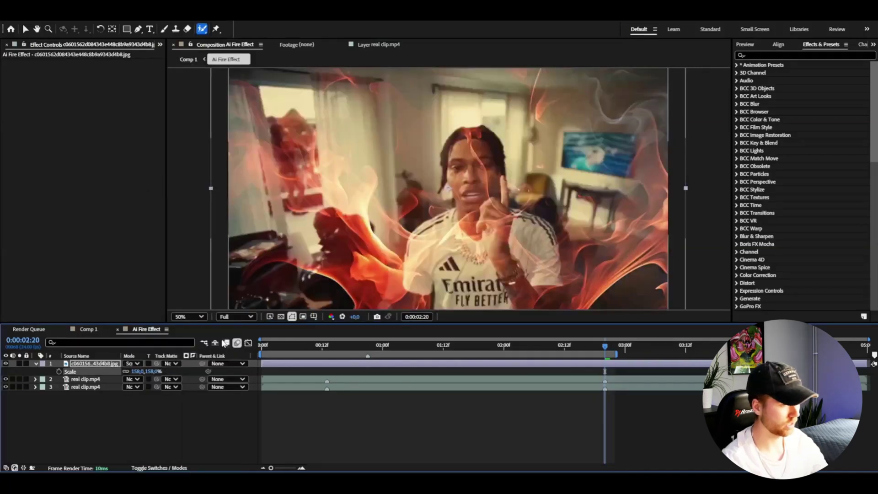
Add the orange flame image as a new layer, rotate it, scale it to 189% and blend it with Screen.
{"action": "left_click_drag", "start_coordinate": [147, 331], "coordinate": [197, 279]}
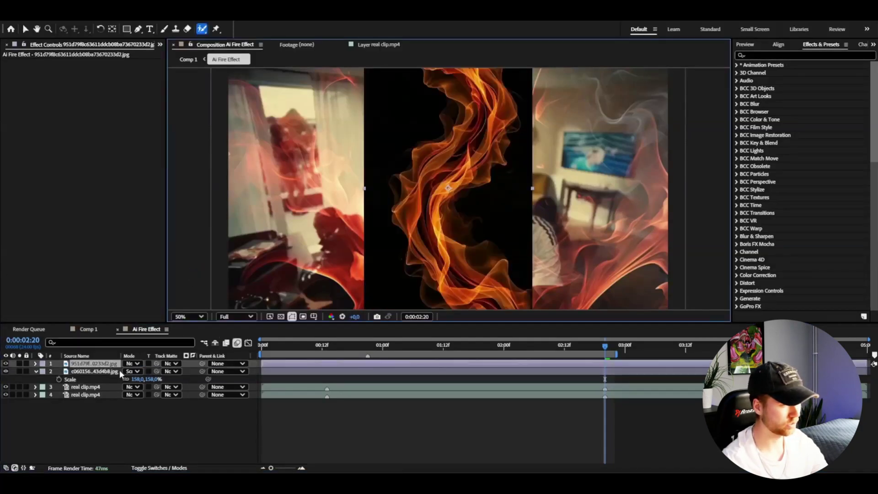
{"action": "key", "text": "r"}
{"action": "mouse_move", "coordinate": [139, 371]}
{"action": "left_mouse_down"}
{"action": "mouse_move", "coordinate": [98, 379]}
{"action": "mouse_move", "coordinate": [163, 371]}
{"action": "mouse_move", "coordinate": [131, 374]}
{"action": "left_mouse_up"}
{"action": "key", "text": "s"}
{"action": "key", "text": "r"}
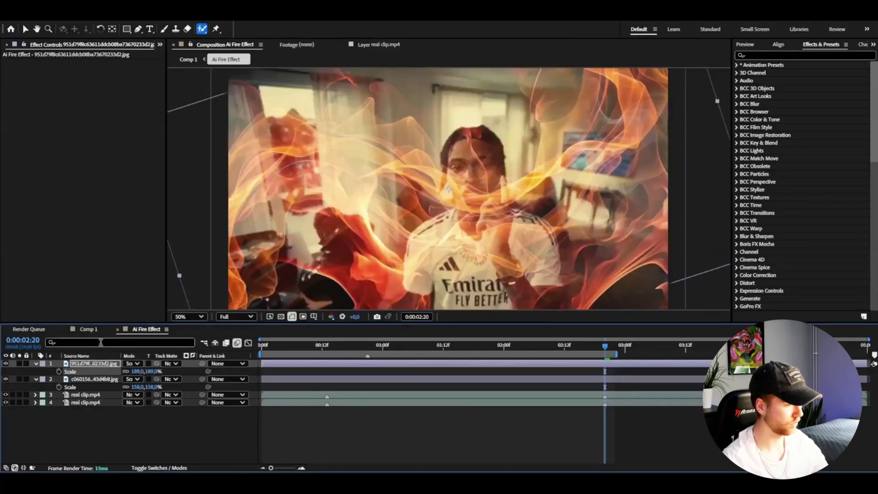
Move the orange flame layer between the two clip layers so it sits behind the isolated man.
{"action": "left_click_drag", "start_coordinate": [93, 364], "coordinate": [104, 394]}
{"action": "scroll", "coordinate": [473, 193], "scroll_direction": "down", "scroll_amount": 2}
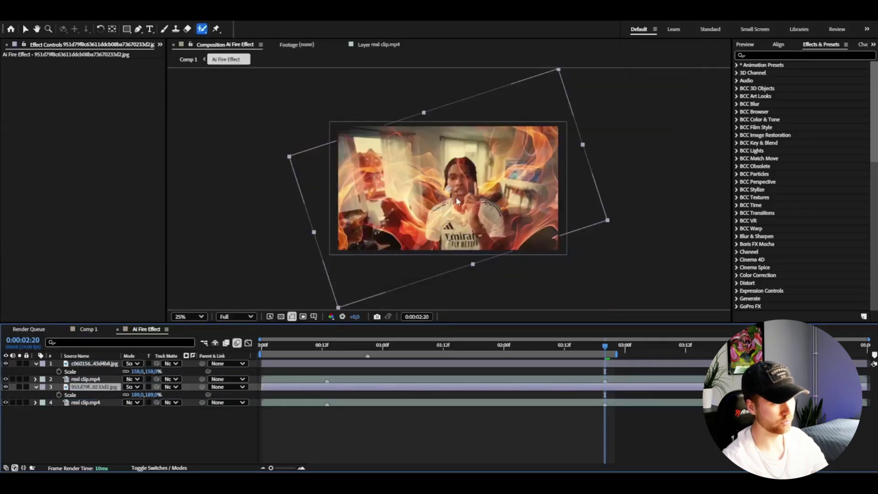
{"action": "scroll", "coordinate": [516, 222], "scroll_direction": "up", "scroll_amount": 2}
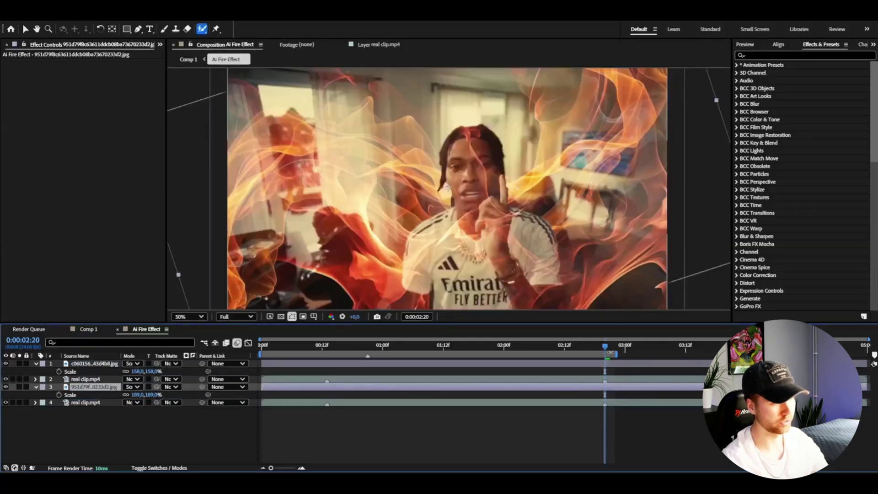
{"action": "scroll", "coordinate": [571, 185], "scroll_direction": "down", "scroll_amount": 2}
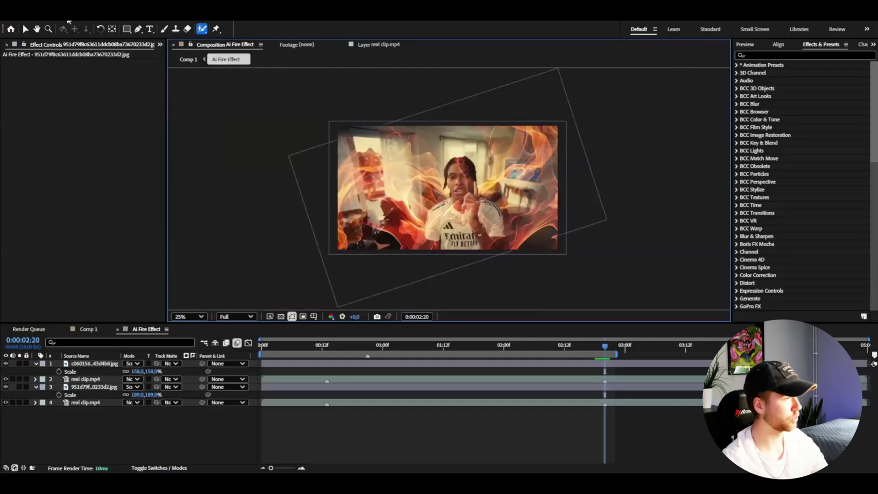
Add the flame-covered frame to the render queue and set its output format to PNG Sequence.
{"action": "left_click", "coordinate": [52, 16]}
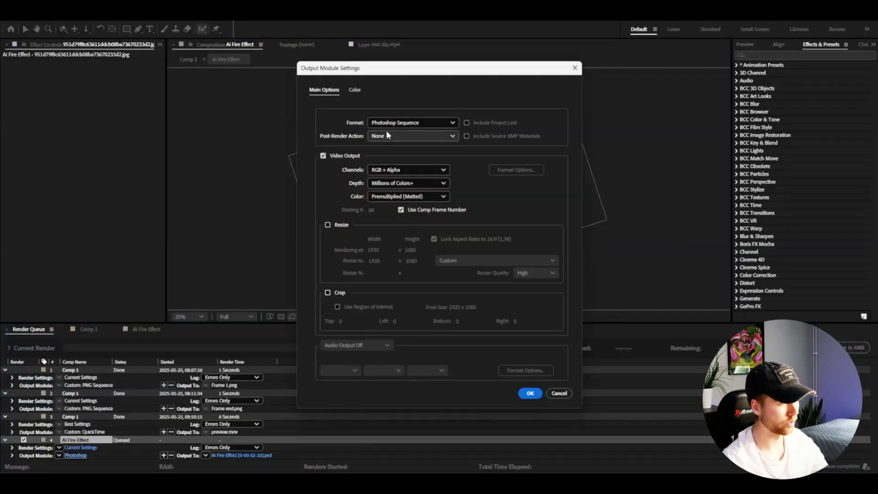
{"action": "left_click", "coordinate": [388, 124]}
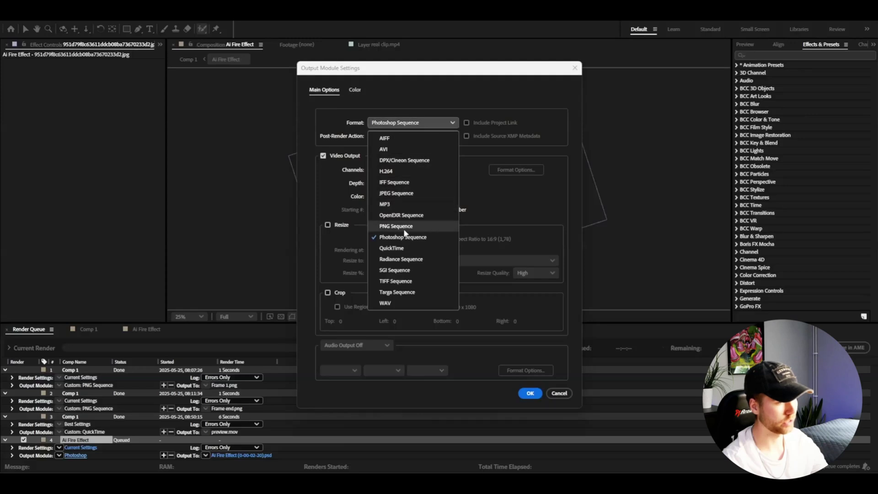
{"action": "left_click", "coordinate": [393, 226]}
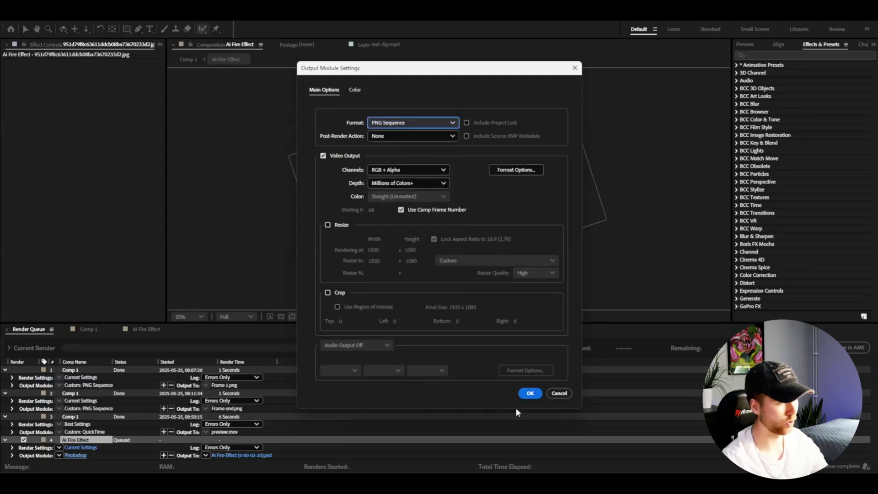
{"action": "left_click", "coordinate": [530, 393]}
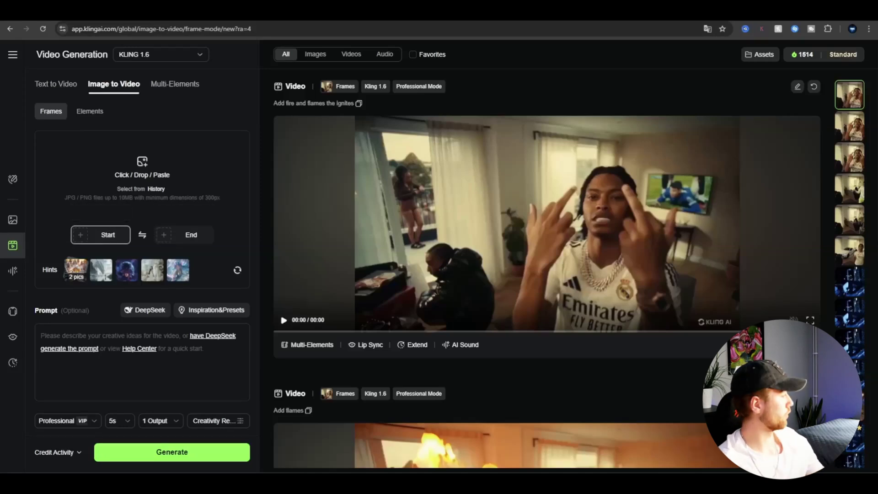
In Kling AI, load the clean frame as start and the flame frame as end, and generate a video with the prompt "add fire".
{"action": "left_click_drag", "start_coordinate": [110, 188], "coordinate": [103, 177]}
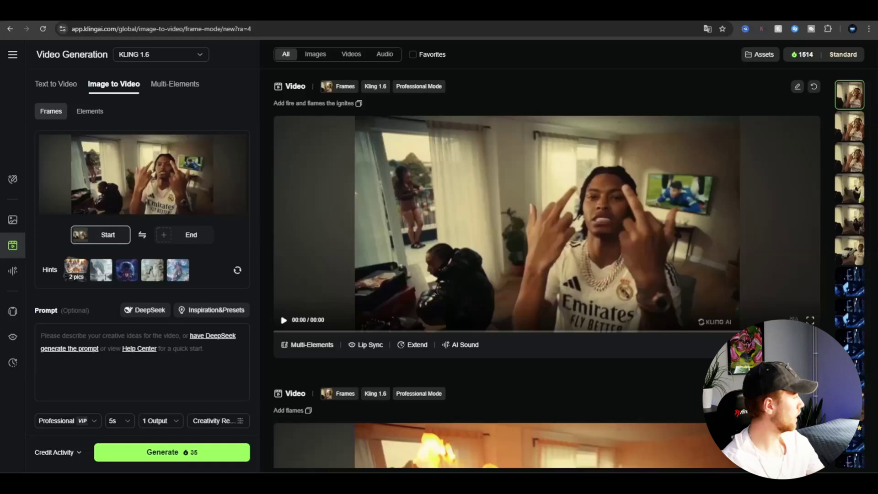
{"action": "left_click_drag", "start_coordinate": [195, 219], "coordinate": [190, 230]}
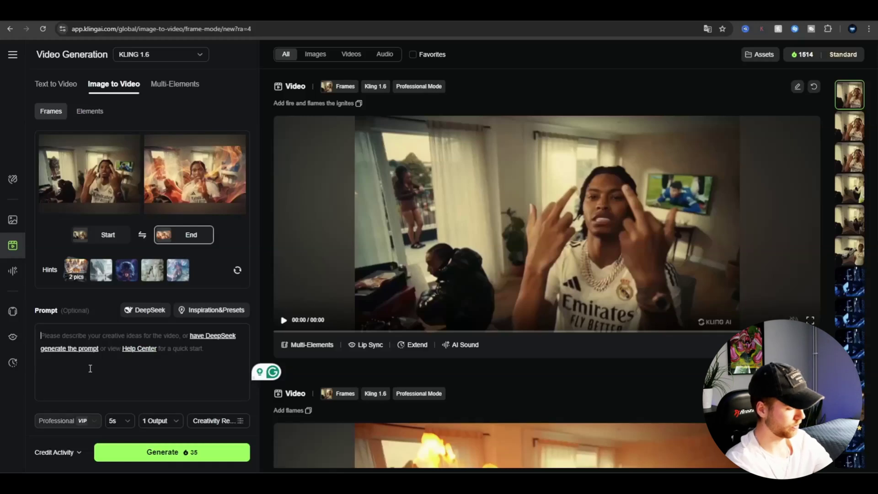
{"action": "type", "text": "add fire"}
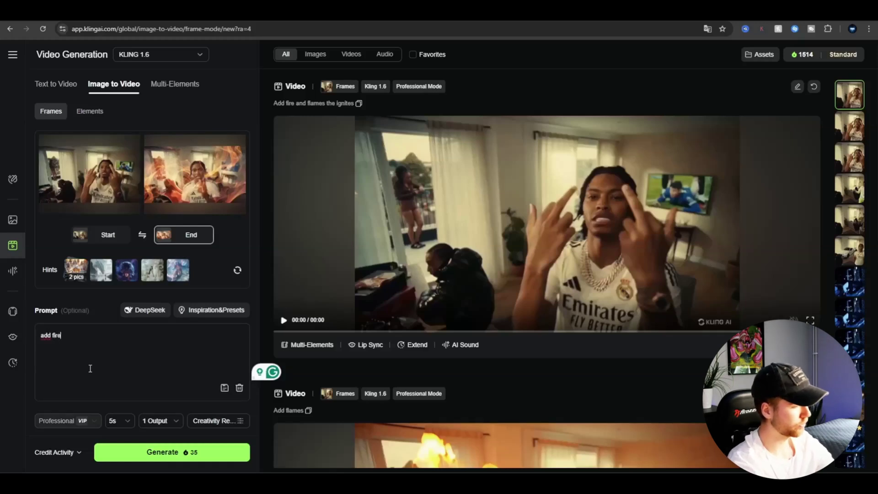
{"action": "left_click", "coordinate": [163, 453]}
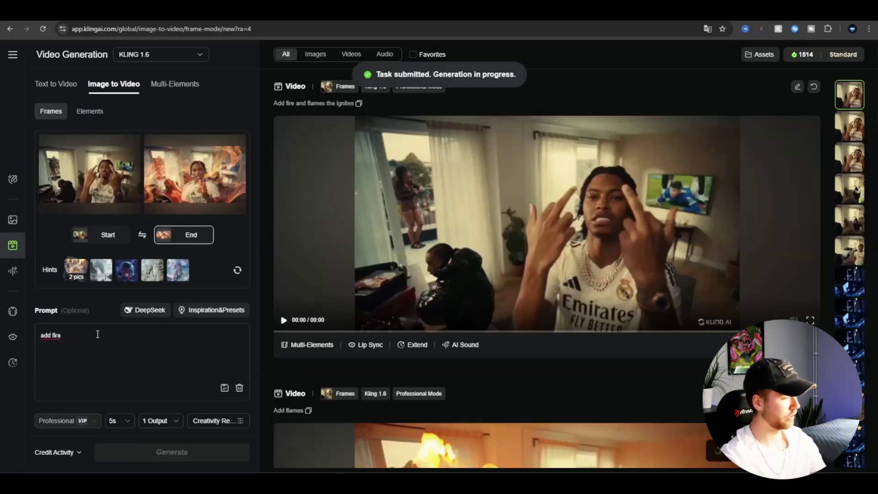
Change the prompt to "add flames" and generate another video from the same start and end frames.
{"action": "double_click", "coordinate": [54, 334]}
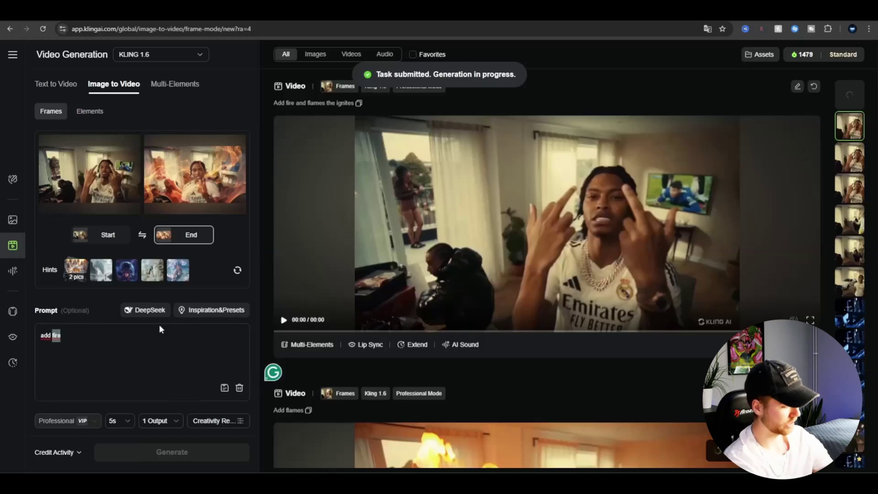
{"action": "type", "text": "flames"}
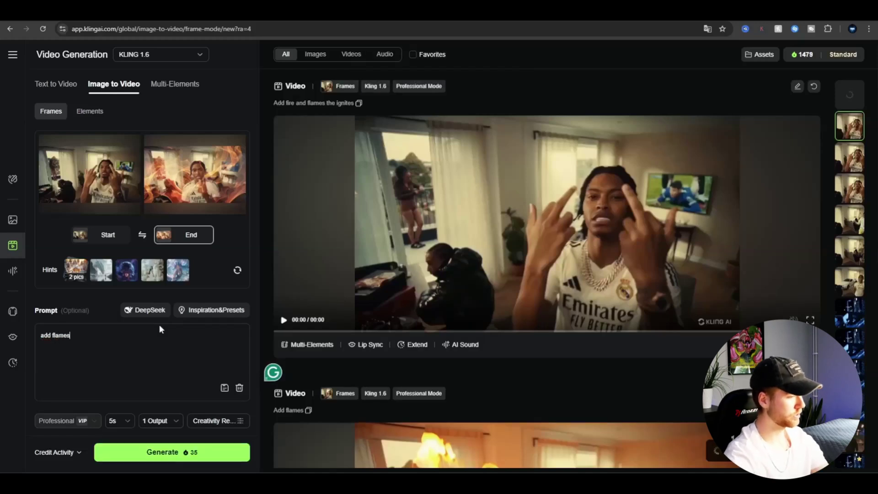
{"action": "left_click", "coordinate": [172, 452]}
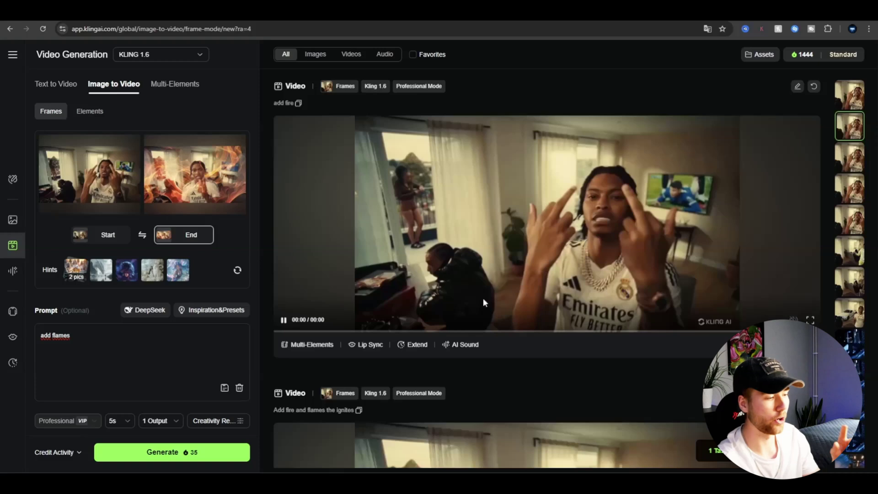
Play back the generated "add flames" and "add fire" videos to compare their flame transitions.
{"action": "left_click", "coordinate": [282, 321]}
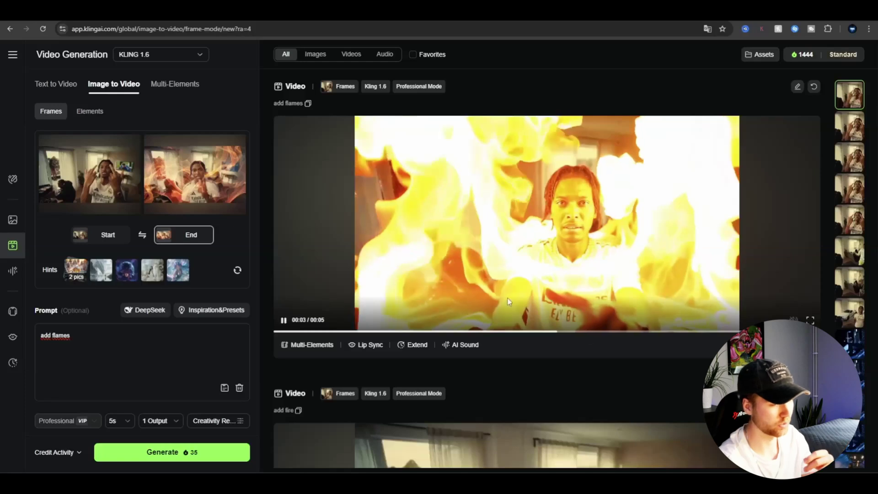
{"action": "scroll", "coordinate": [594, 288], "scroll_direction": "down", "scroll_amount": 5}
{"action": "left_click", "coordinate": [286, 238]}
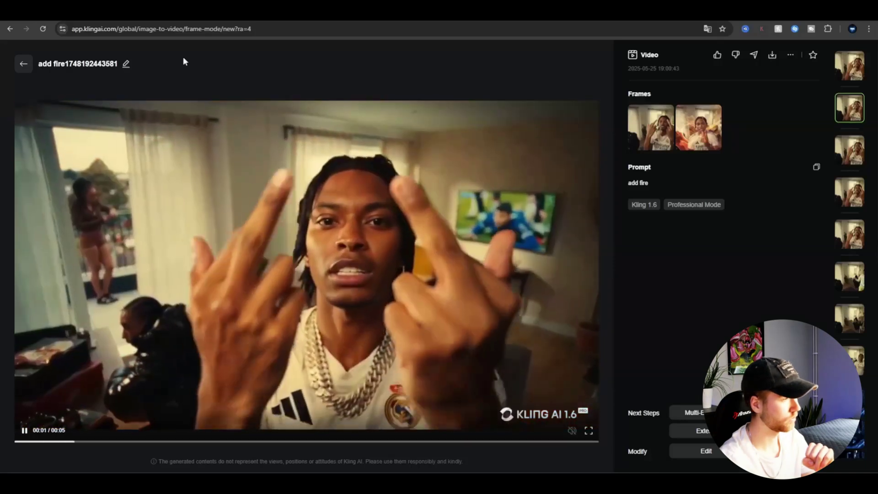
{"action": "left_click", "coordinate": [23, 63]}
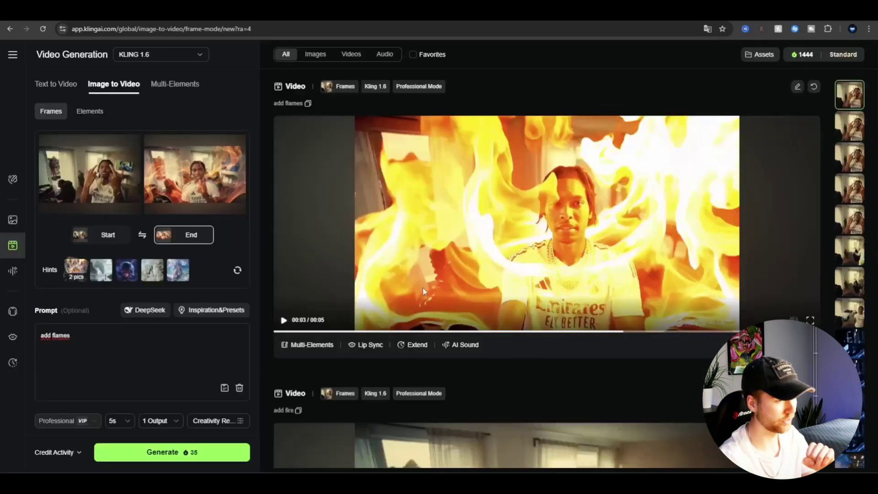
{"action": "left_click", "coordinate": [284, 320]}
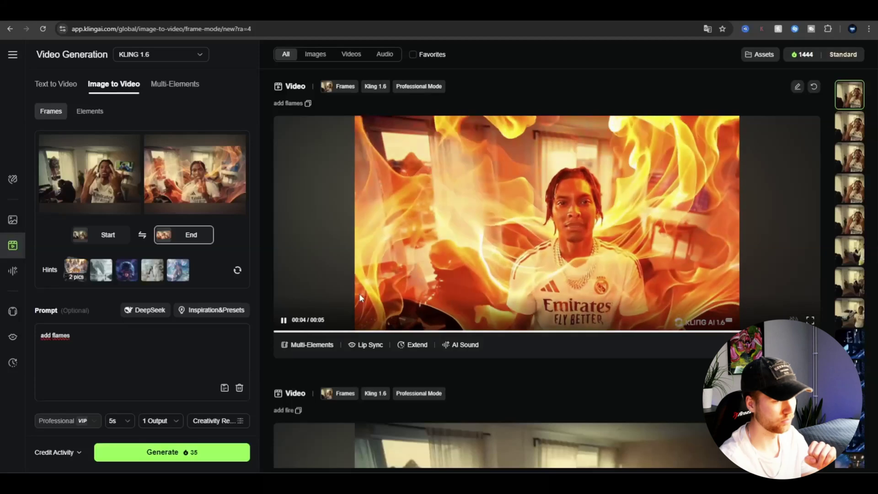
{"action": "mouse_move", "coordinate": [763, 344]}
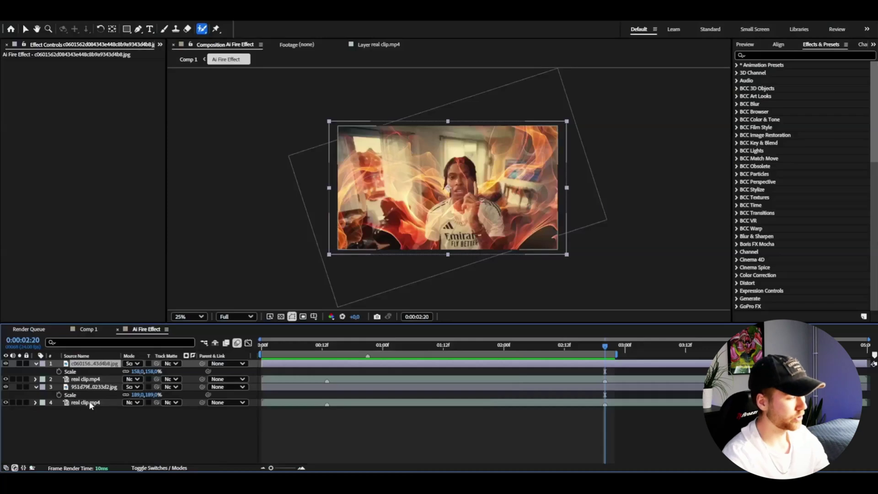
In After Effects, pre-compose the four layers as "frames", then mute and hide the new layer.
{"action": "right_click", "coordinate": [88, 402]}
{"action": "left_click", "coordinate": [136, 341]}
{"action": "type", "text": "fiames"}
{"action": "key", "text": "Return"}
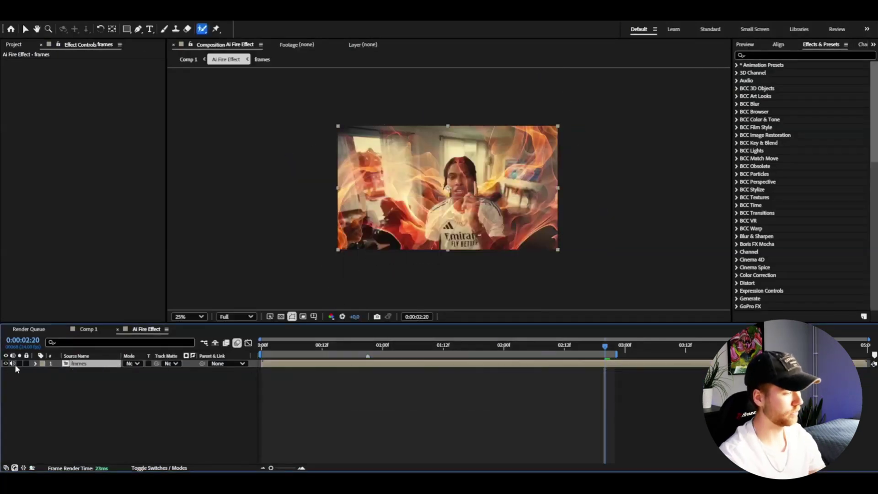
{"action": "left_click", "coordinate": [13, 364]}
{"action": "left_click", "coordinate": [6, 363]}
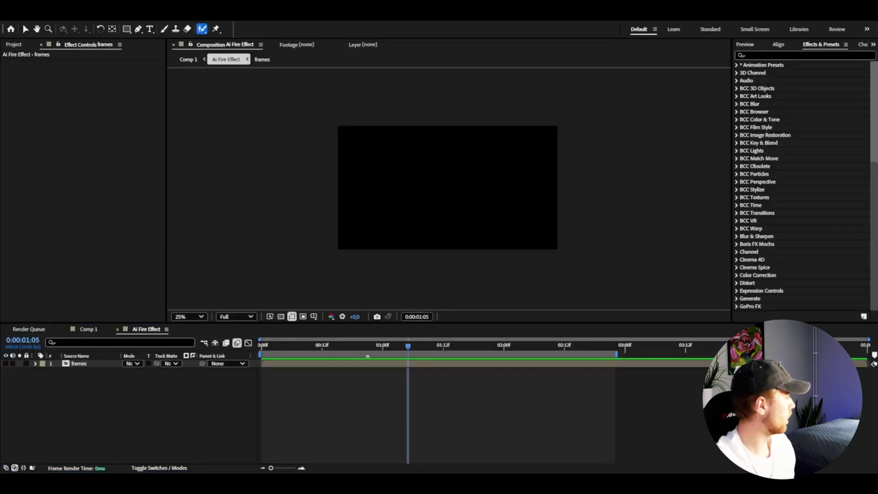
Bring the generated add_flames video into the Ai Fire Effect composition above the frames layer and scale it up slightly.
{"action": "left_click_drag", "start_coordinate": [877, 133], "coordinate": [434, 133]}
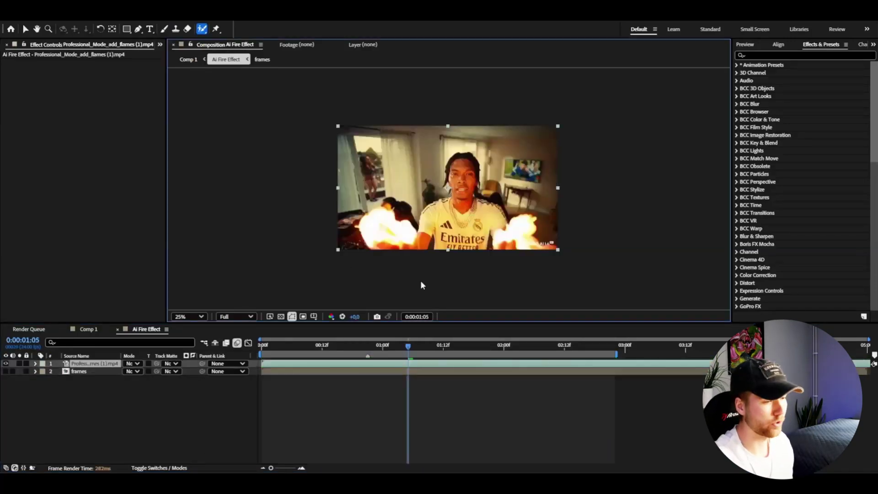
{"action": "left_click", "coordinate": [590, 276]}
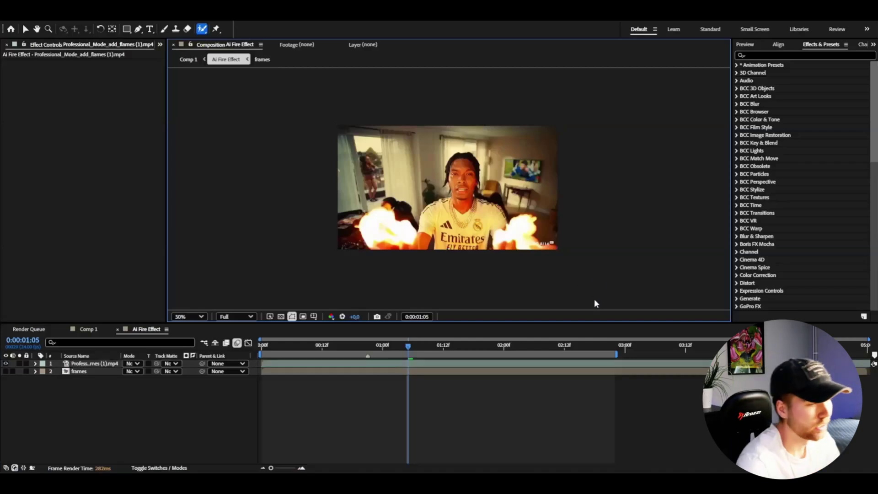
{"action": "key", "text": "period"}
{"action": "left_click", "coordinate": [423, 363]}
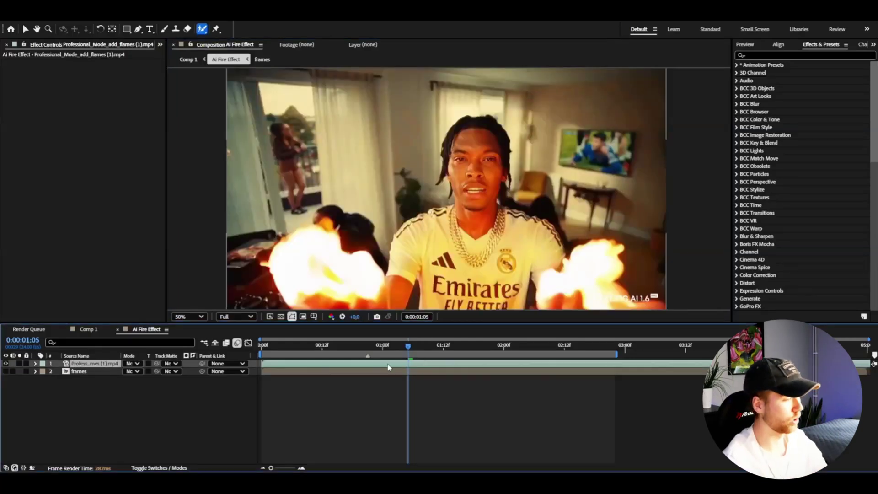
{"action": "key", "text": "s"}
{"action": "left_click_drag", "start_coordinate": [140, 373], "coordinate": [180, 379]}
Pre-compose the add_flames video layer as "Fire Effect Clip".
{"action": "key", "text": "ctrl+shift+c"}
{"action": "type", "text": "Fire Effect Clip"}
{"action": "key", "text": "Return"}
Apply the Twixtor Pro effect to the Fire Effect Clip layer from the start of the composition.
{"action": "key", "text": "Home"}
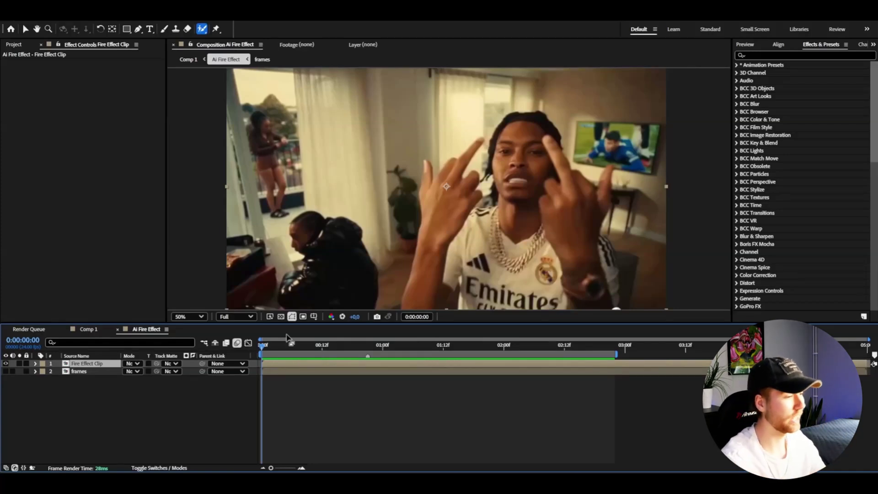
{"action": "key", "text": "ctrl+space"}
{"action": "type", "text": "twi"}
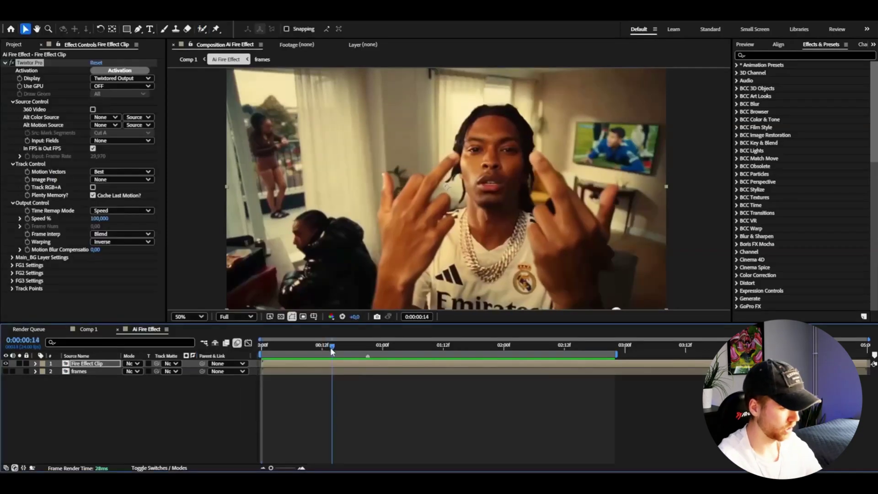
Keyframe Twixtor's Speed % at 100 on 0:00:00:17, about 700 on 0:00:01:00, and a much lower speed on 0:00:02:21.
{"action": "mouse_move", "coordinate": [330, 347]}
{"action": "left_mouse_down"}
{"action": "mouse_move", "coordinate": [320, 348]}
{"action": "mouse_move", "coordinate": [403, 348]}
{"action": "mouse_move", "coordinate": [337, 348]}
{"action": "mouse_move", "coordinate": [347, 348]}
{"action": "left_mouse_up"}
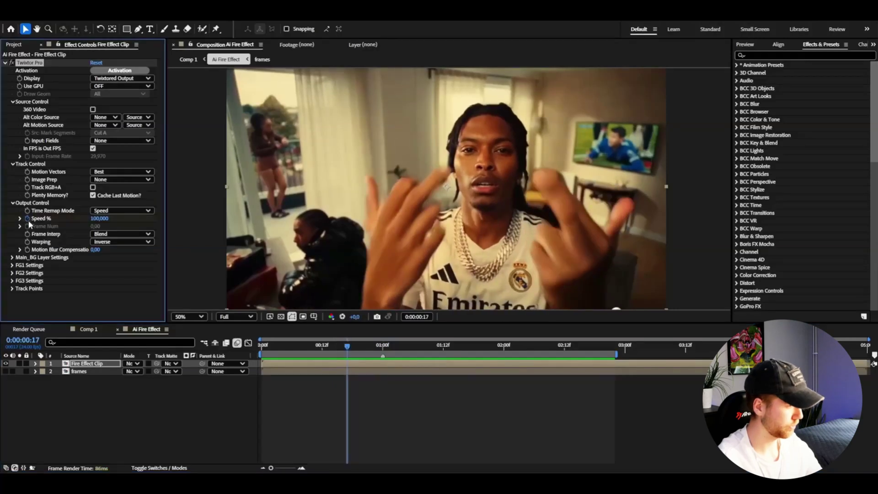
{"action": "left_click", "coordinate": [380, 346]}
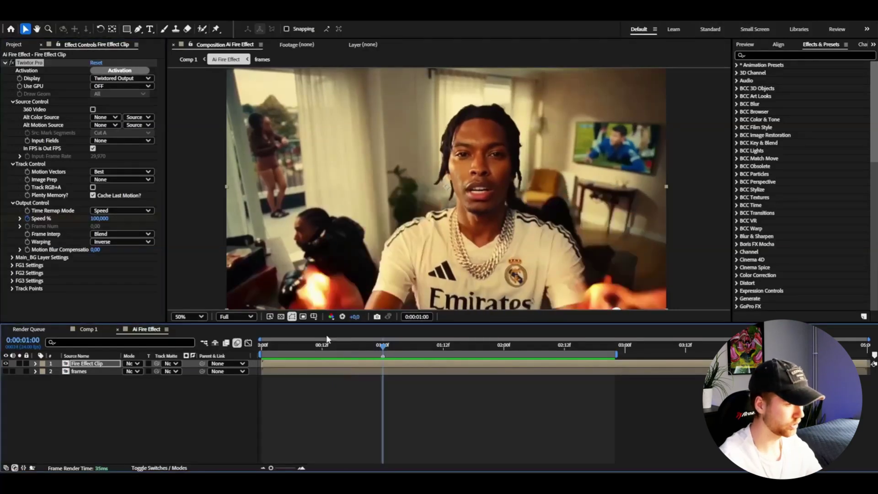
{"action": "left_click_drag", "start_coordinate": [100, 222], "coordinate": [128, 219]}
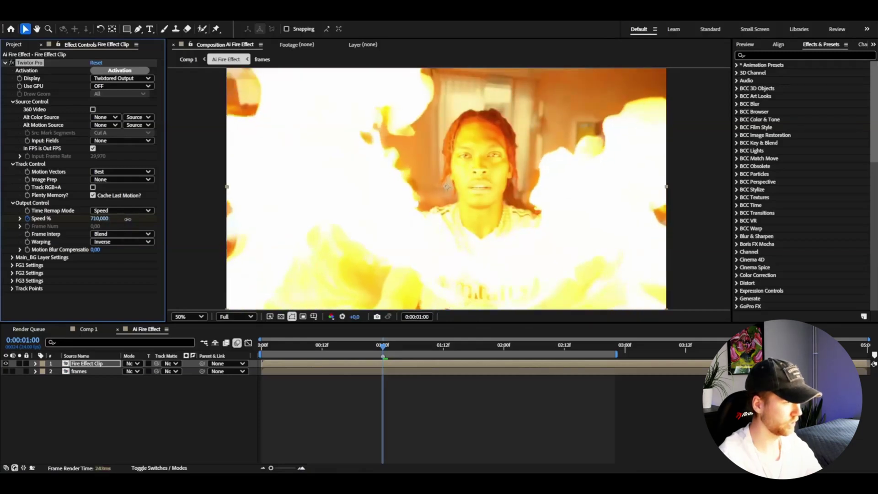
{"action": "left_click_drag", "start_coordinate": [416, 348], "coordinate": [609, 371]}
{"action": "left_click_drag", "start_coordinate": [102, 220], "coordinate": [74, 225]}
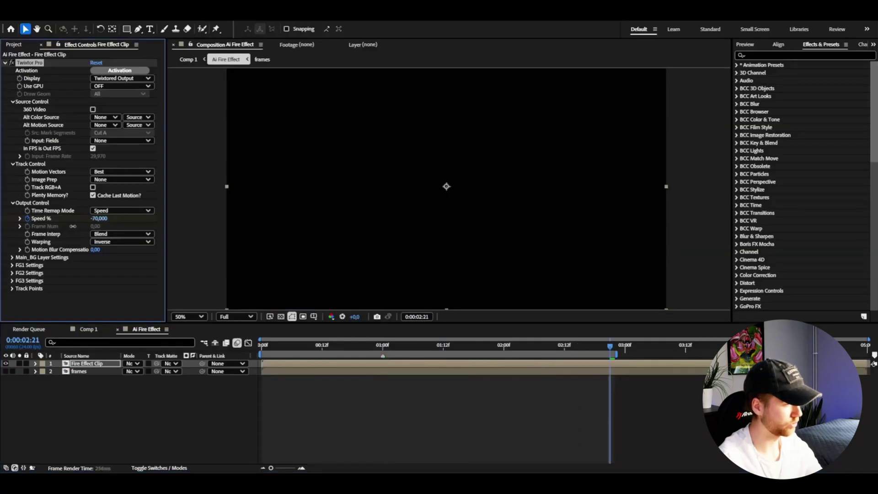
Easy-ease the Twixtor Speed % keyframes, shape the speed graph into a sharp peak at 0:00:01:00, and preview the ramp.
{"action": "left_click", "coordinate": [384, 350]}
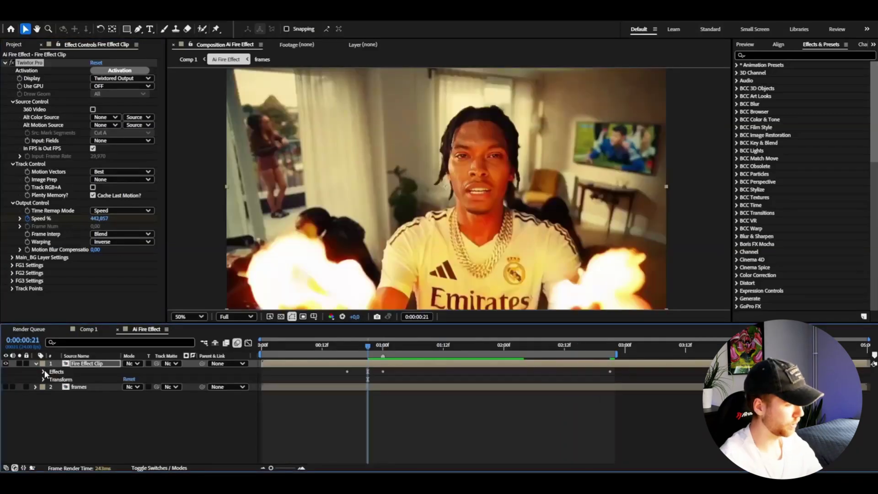
{"action": "left_click", "coordinate": [44, 371]}
{"action": "left_click", "coordinate": [51, 379]}
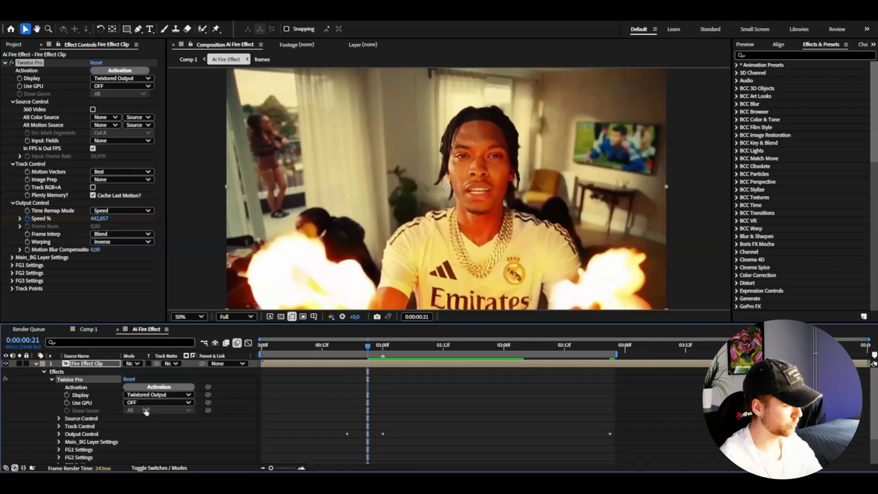
{"action": "left_click", "coordinate": [58, 434]}
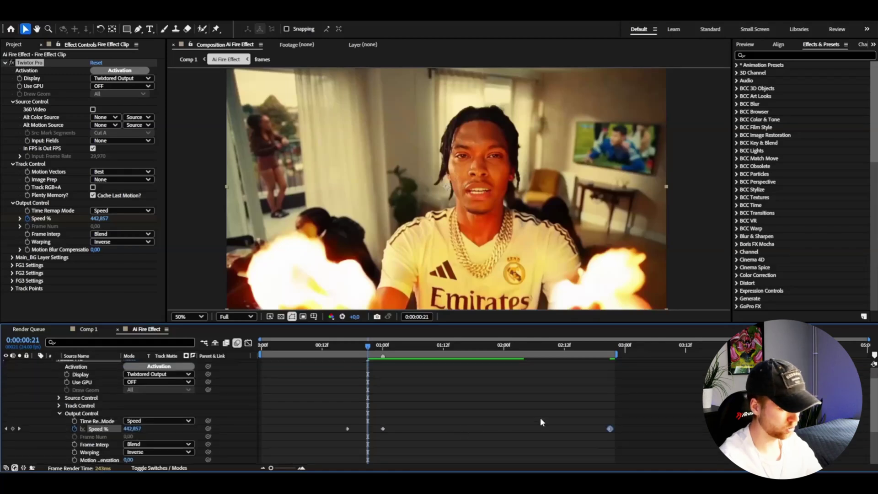
{"action": "left_click_drag", "start_coordinate": [629, 429], "coordinate": [414, 439]}
{"action": "key", "text": "F9"}
{"action": "key", "text": "shift+F3"}
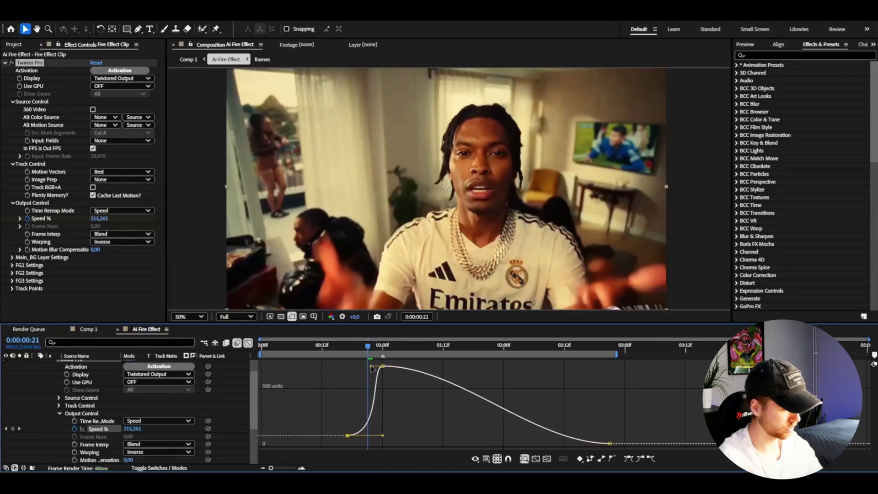
{"action": "left_click_drag", "start_coordinate": [371, 366], "coordinate": [382, 424]}
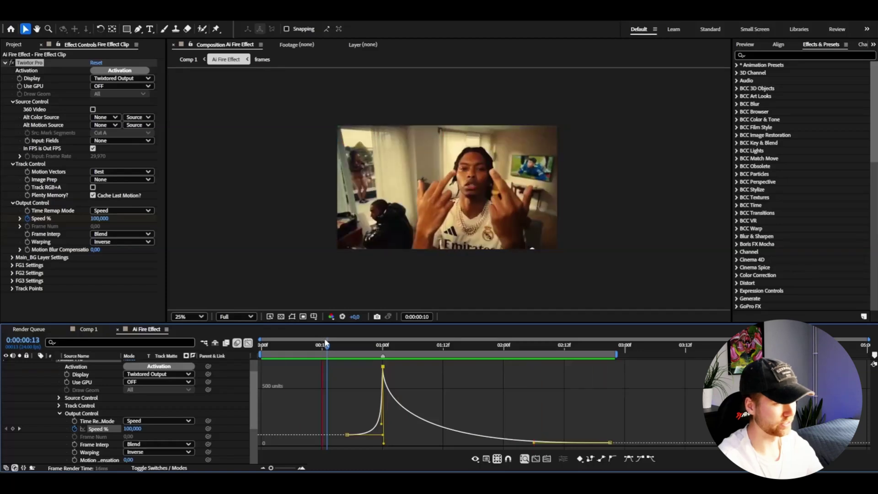
{"action": "key", "text": "period"}
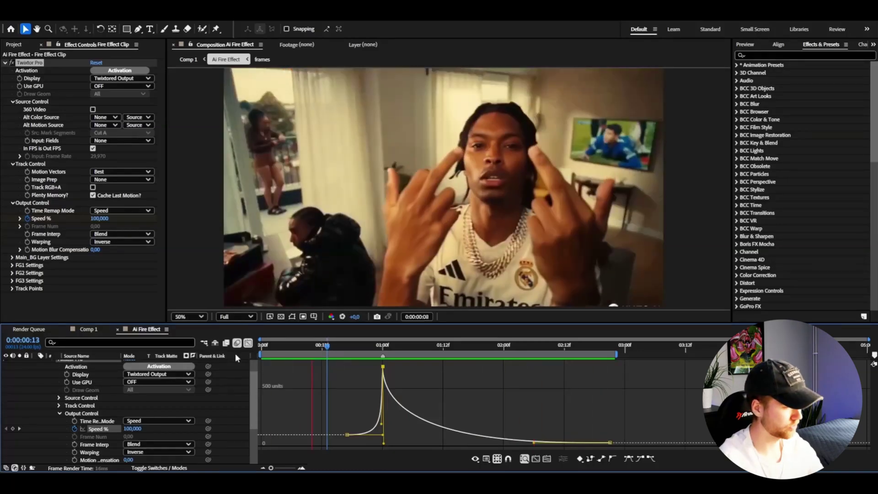
{"action": "left_click", "coordinate": [248, 342]}
{"action": "scroll", "coordinate": [434, 381], "scroll_direction": "up", "scroll_amount": 1}
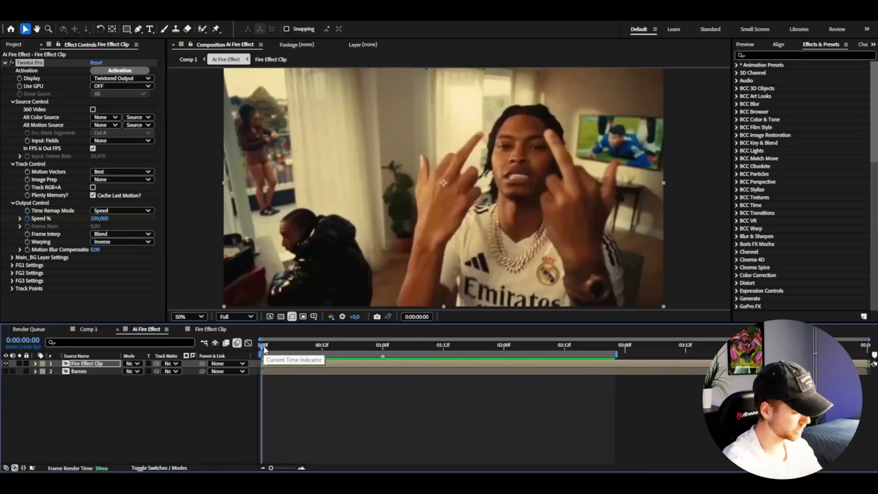
Add an adjustment layer with Curves, shape a gentle S-curve on the RGB channel for contrast, and preview it.
{"action": "key", "text": "ctrl+alt+y"}
{"action": "key", "text": "ctrl+space"}
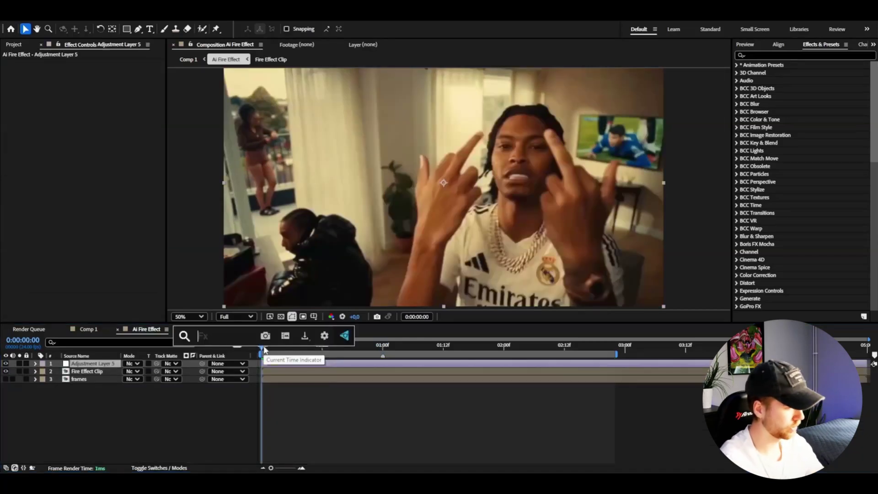
{"action": "type", "text": "cur"}
{"action": "key", "text": "Return"}
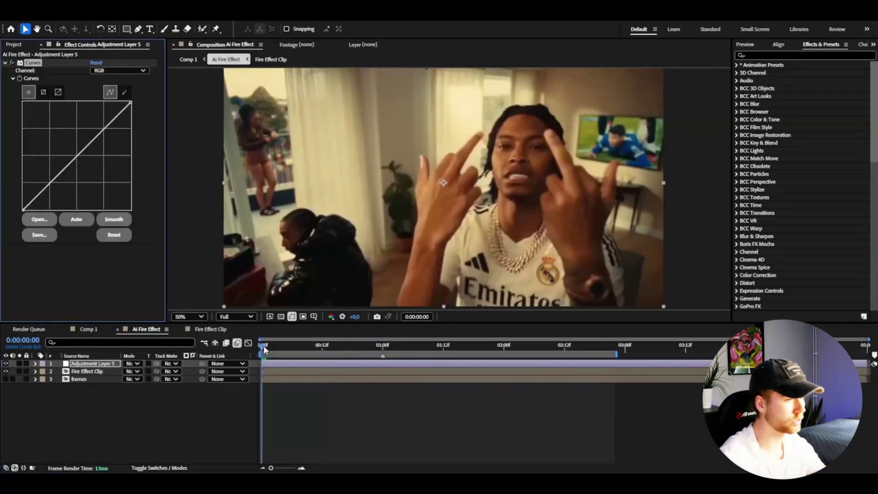
{"action": "left_click_drag", "start_coordinate": [107, 128], "coordinate": [102, 124]}
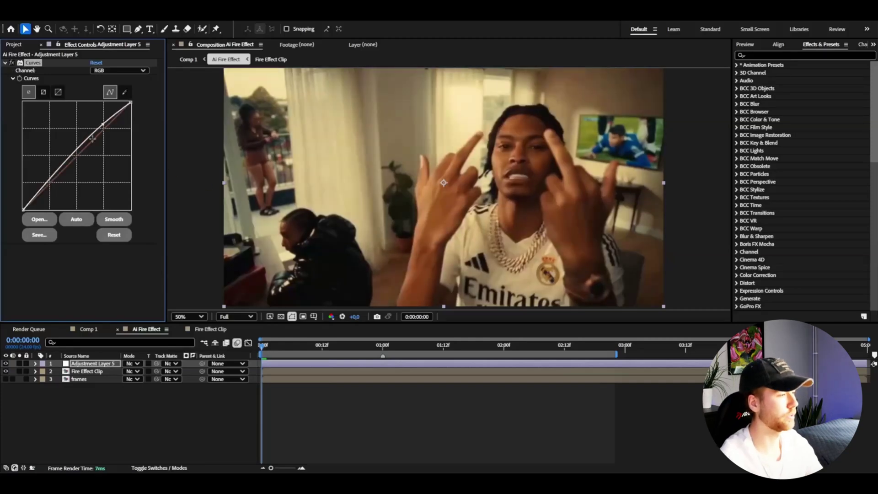
{"action": "left_click_drag", "start_coordinate": [50, 182], "coordinate": [52, 187]}
{"action": "key", "text": "space"}
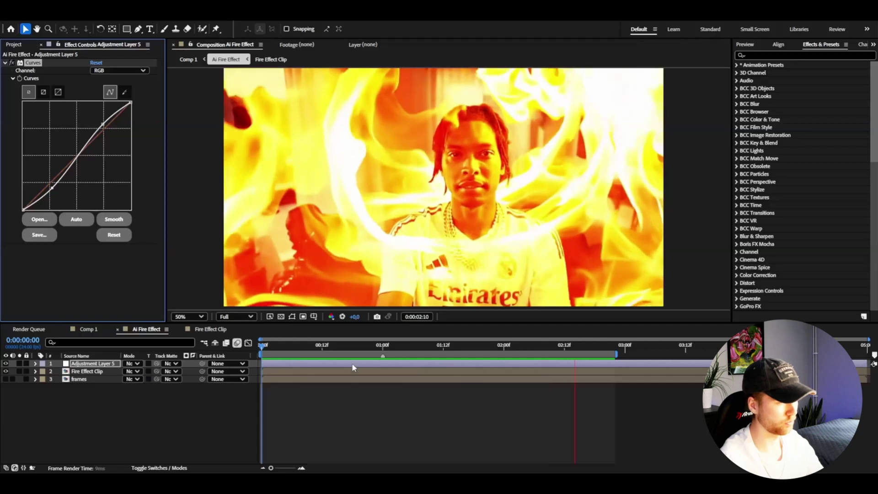
Apply Deep Glow 2 to the adjustment layer and keyframe its Exposure at 0.70 on 0:00:01:00.
{"action": "left_click", "coordinate": [382, 343]}
{"action": "key", "text": "ctrl+space"}
{"action": "type", "text": "d"}
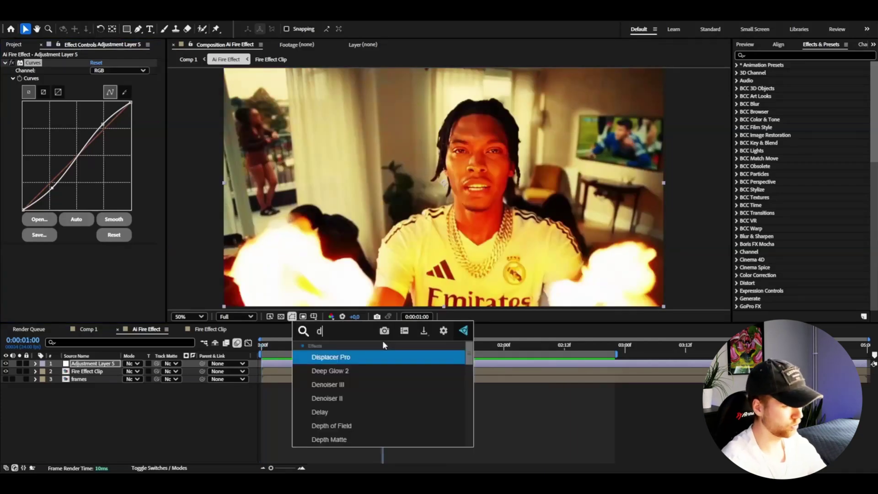
{"action": "key", "text": "Down"}
{"action": "key", "text": "Return"}
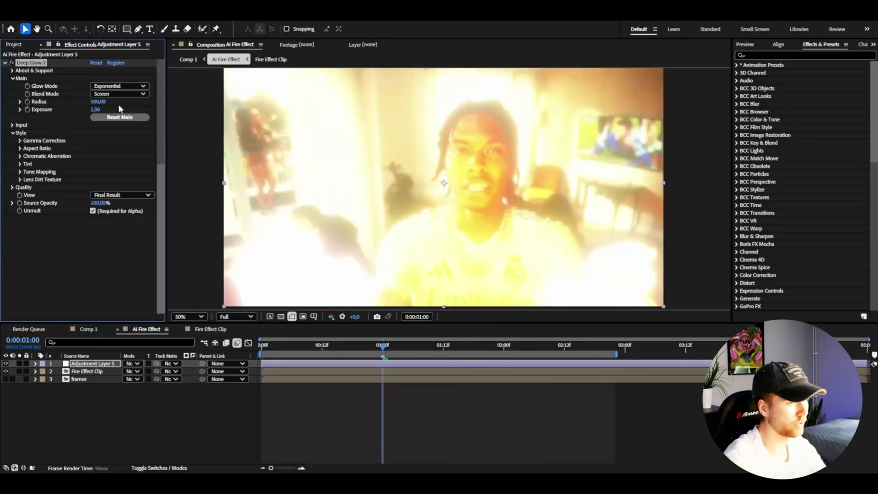
{"action": "left_click", "coordinate": [96, 109]}
{"action": "type", "text": "0,7"}
{"action": "key", "text": "Return"}
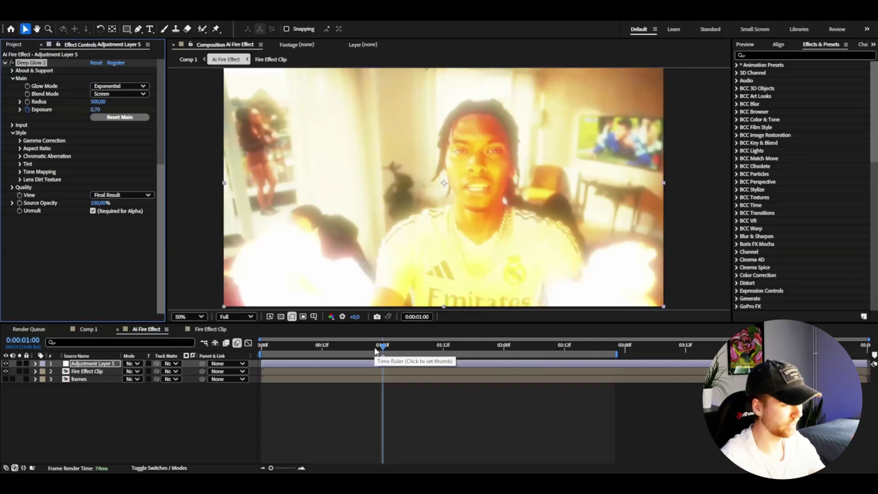
Set the Deep Glow 2 Exposure to 0 at the start of the composition.
{"action": "key", "text": "Home"}
{"action": "left_click", "coordinate": [98, 109]}
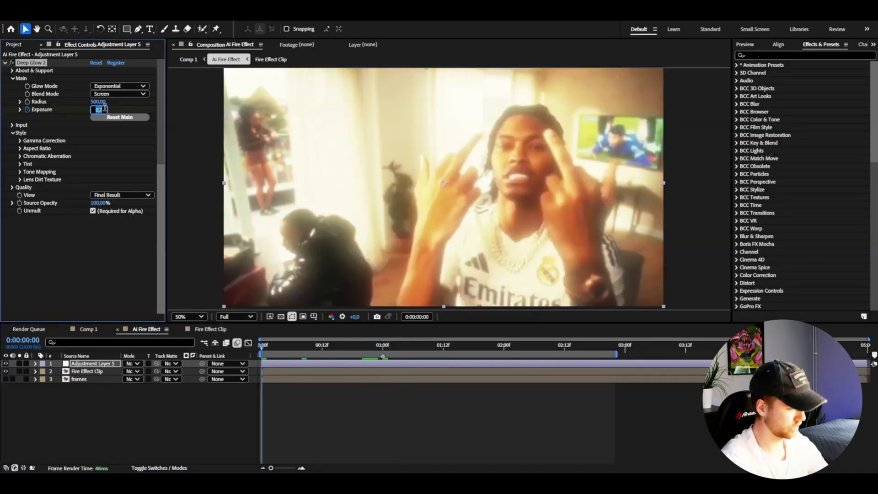
{"action": "type", "text": "00"}
{"action": "left_click", "coordinate": [609, 346]}
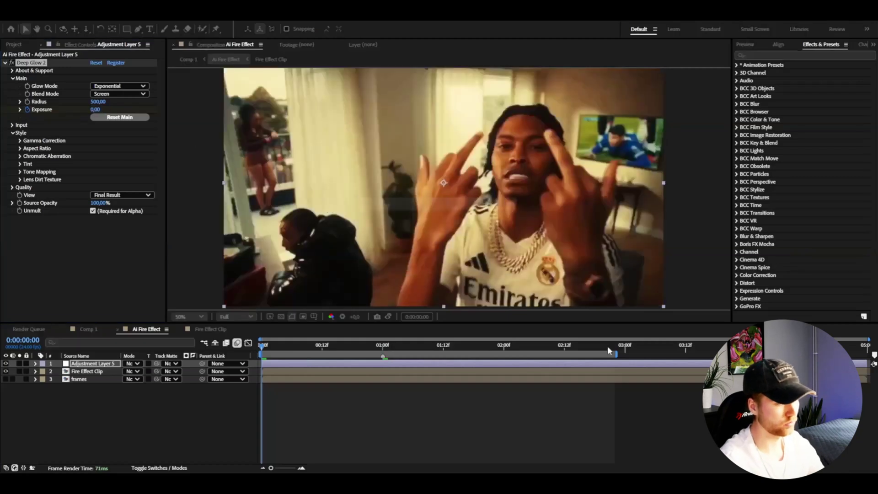
Keyframe the Deep Glow 2 Exposure at 0.10 on 0:00:02:22 and reveal its keyframes in the timeline.
{"action": "left_click_drag", "start_coordinate": [611, 346], "coordinate": [615, 346]}
{"action": "left_click_drag", "start_coordinate": [95, 109], "coordinate": [40, 108]}
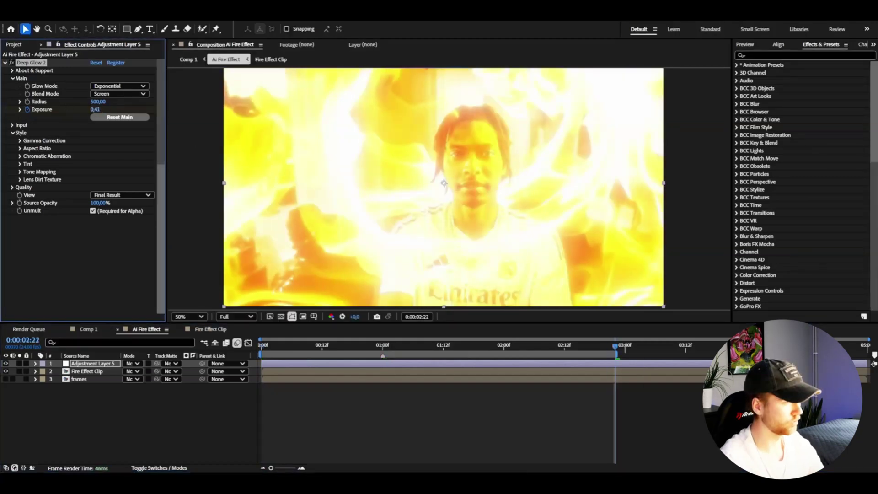
{"action": "left_click", "coordinate": [36, 363]}
{"action": "left_click", "coordinate": [44, 371]}
{"action": "left_click", "coordinate": [52, 387]}
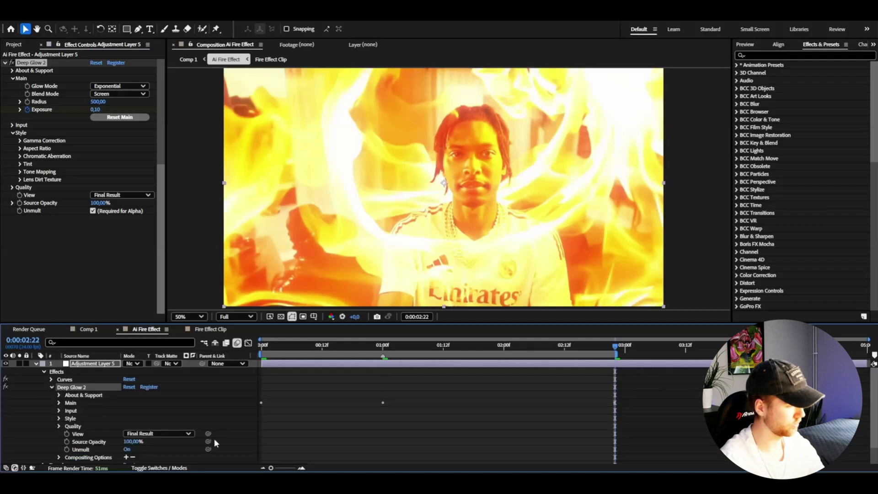
{"action": "left_click", "coordinate": [58, 403]}
Easy-ease the Exposure keyframes, shape their graph into a sharp peak at 0:00:01:00, and preview the glow from the start.
{"action": "left_click_drag", "start_coordinate": [633, 431], "coordinate": [249, 440]}
{"action": "key", "text": "shift+F3"}
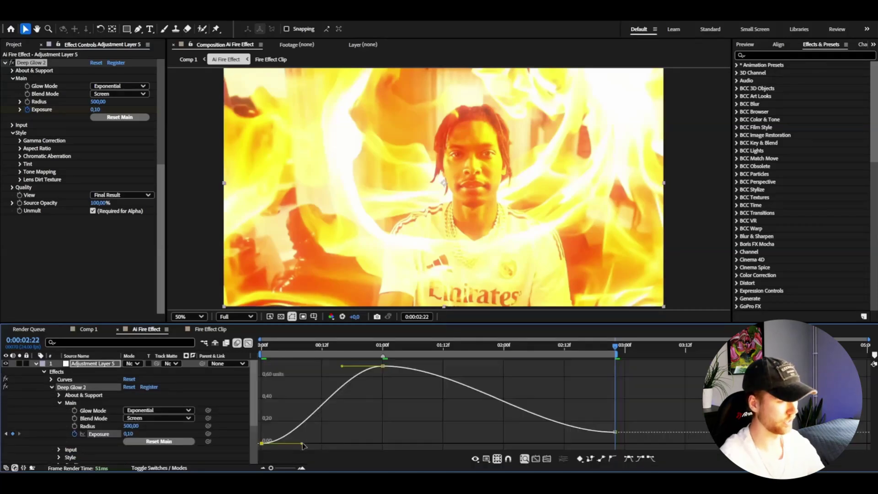
{"action": "left_click_drag", "start_coordinate": [342, 367], "coordinate": [590, 438]}
{"action": "left_click_drag", "start_coordinate": [460, 366], "coordinate": [366, 429]}
{"action": "key", "text": "Home"}
{"action": "key", "text": "space"}
{"action": "key", "text": "comma"}
{"action": "key", "text": "comma"}
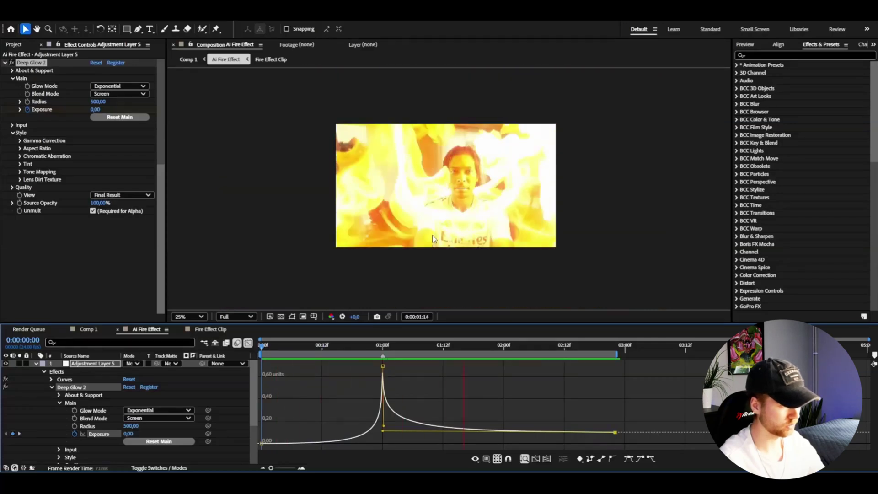
Leave the graph view, rename the adjustment layer to Glow, and save the project.
{"action": "scroll", "coordinate": [432, 236], "scroll_direction": "down", "scroll_amount": 1}
{"action": "left_click", "coordinate": [248, 342]}
{"action": "key", "text": "ctrl+s"}
{"action": "left_click", "coordinate": [93, 363]}
{"action": "key", "text": "Return"}
{"action": "type", "text": "Glow"}
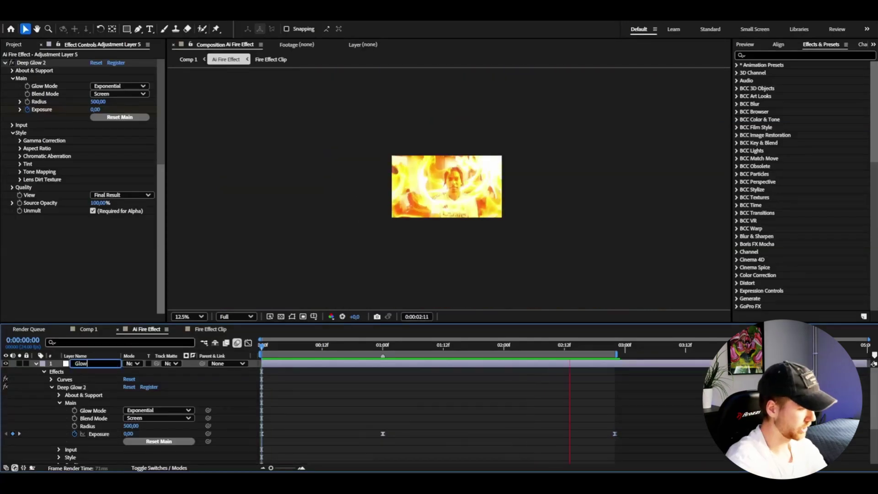
{"action": "key", "text": "Return"}
{"action": "key", "text": "ctrl+s"}
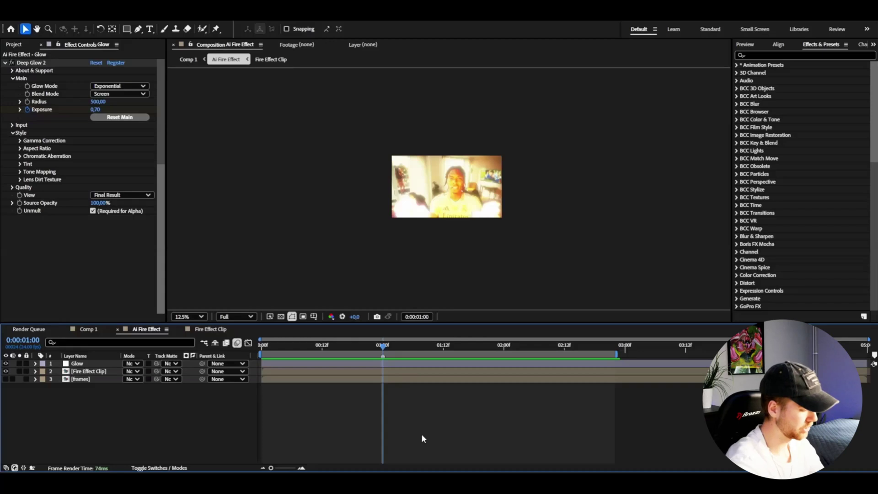
Add a new adjustment layer with the Transform effect and keyframe its Scale at 149 on 0:00:01:00.
{"action": "key", "text": "ctrl+alt+y"}
{"action": "key", "text": "ctrl+space"}
{"action": "type", "text": "tr"}
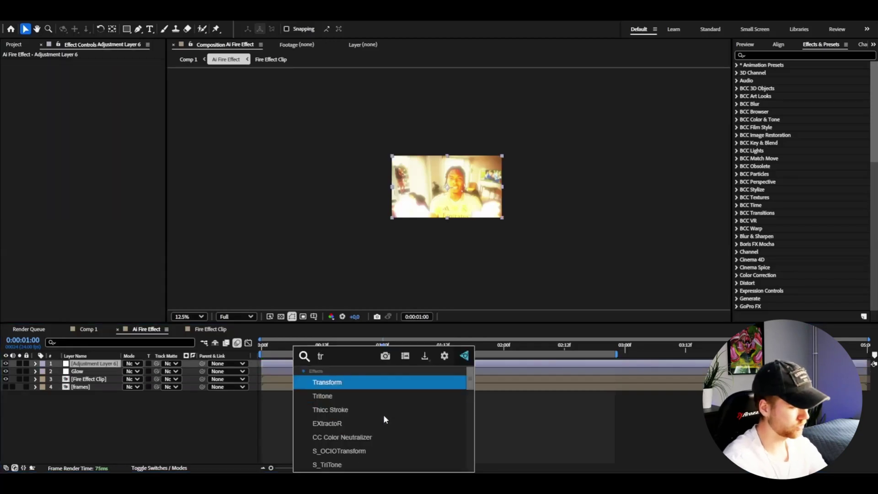
{"action": "key", "text": "Return"}
{"action": "left_click_drag", "start_coordinate": [97, 94], "coordinate": [117, 93]}
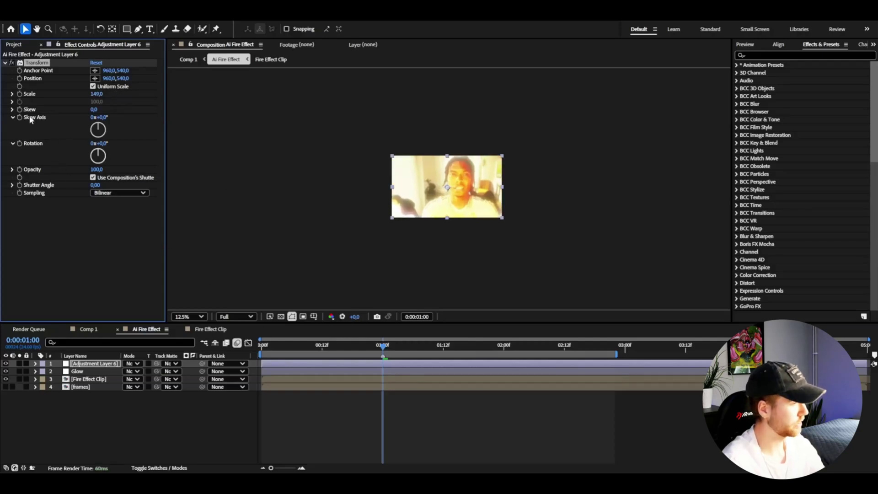
{"action": "left_click", "coordinate": [20, 94]}
Keyframe the Transform effect's Scale at 100 on both 0:00:00:00 and 0:00:02:22.
{"action": "left_click_drag", "start_coordinate": [282, 341], "coordinate": [211, 337]}
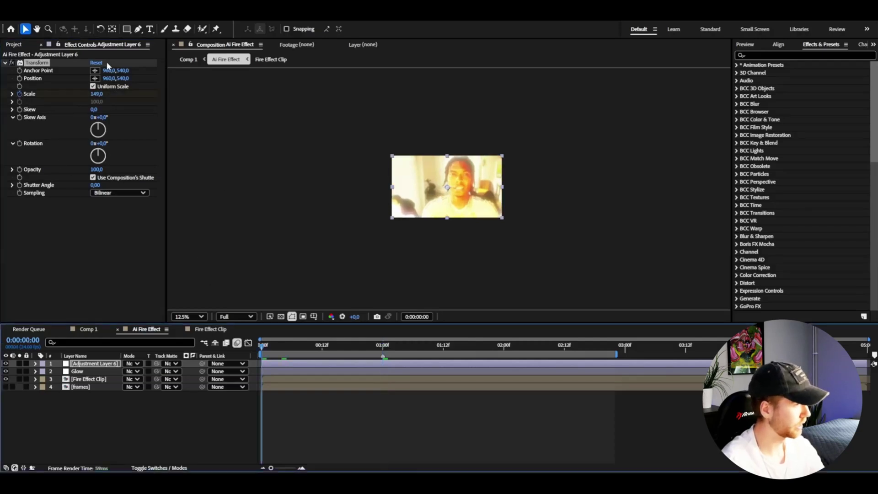
{"action": "left_click", "coordinate": [100, 94]}
{"action": "type", "text": "1"}
{"action": "left_click_drag", "start_coordinate": [560, 346], "coordinate": [614, 346]}
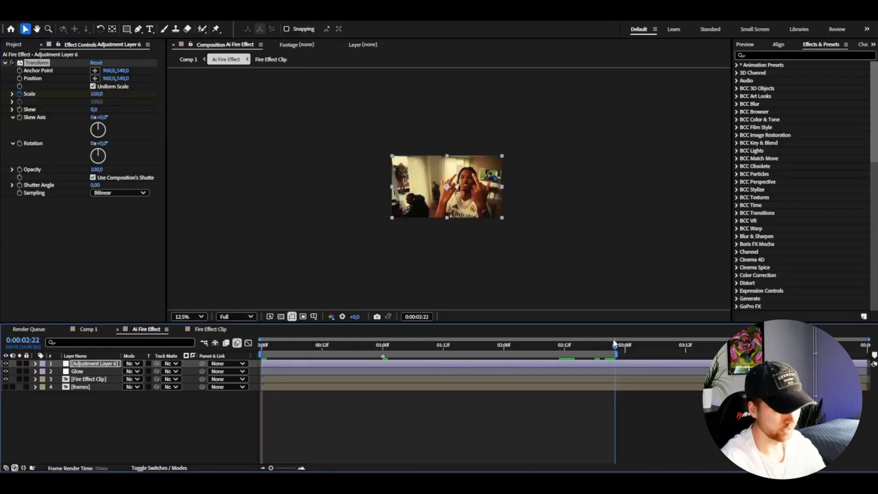
{"action": "left_click", "coordinate": [98, 93]}
{"action": "type", "text": "100"}
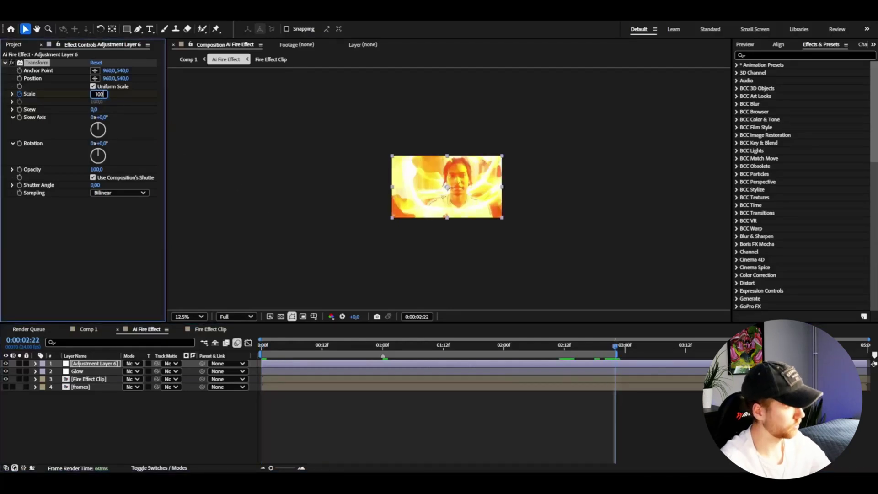
{"action": "key", "text": "Return"}
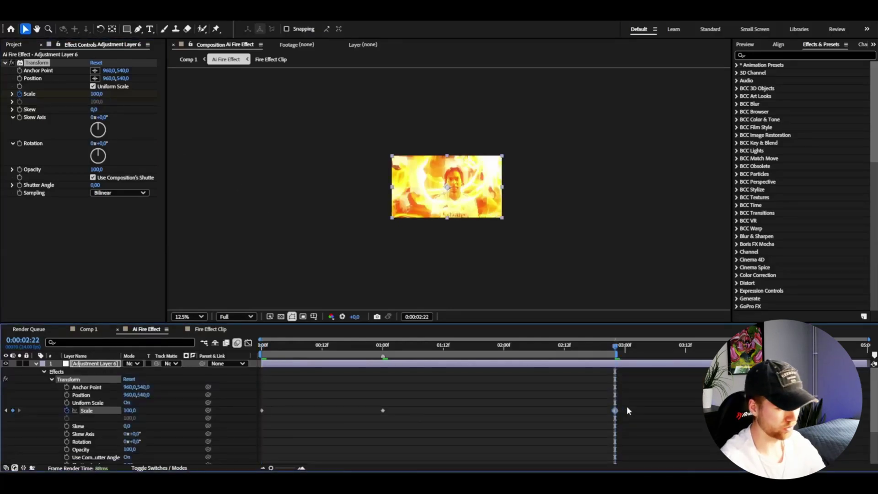
Easy-ease the three Scale keyframes and shape their graph into a sharp peak at 0:00:01:00.
{"action": "left_click_drag", "start_coordinate": [627, 410], "coordinate": [238, 415]}
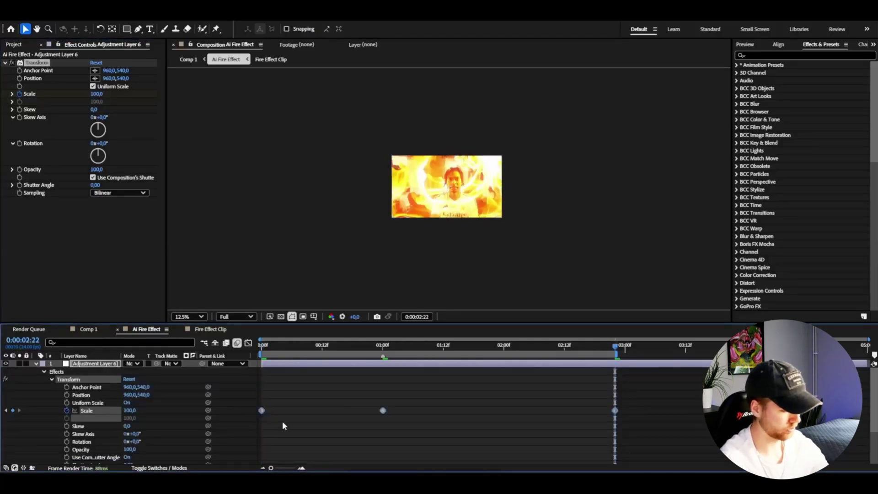
{"action": "key", "text": "F9"}
{"action": "key", "text": "shift+F3"}
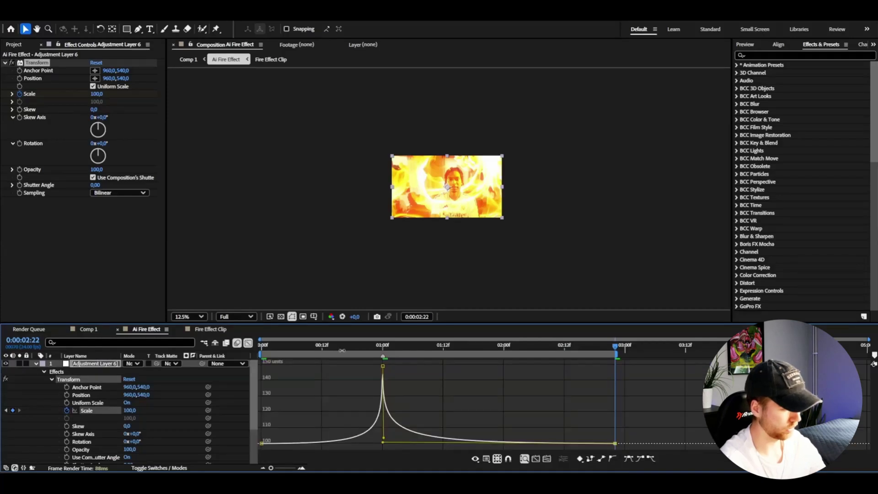
Enable motion blur on the Transform adjustment layer, preview the zoom from the start, and collapse the layer.
{"action": "key", "text": "F4"}
{"action": "left_click", "coordinate": [255, 349]}
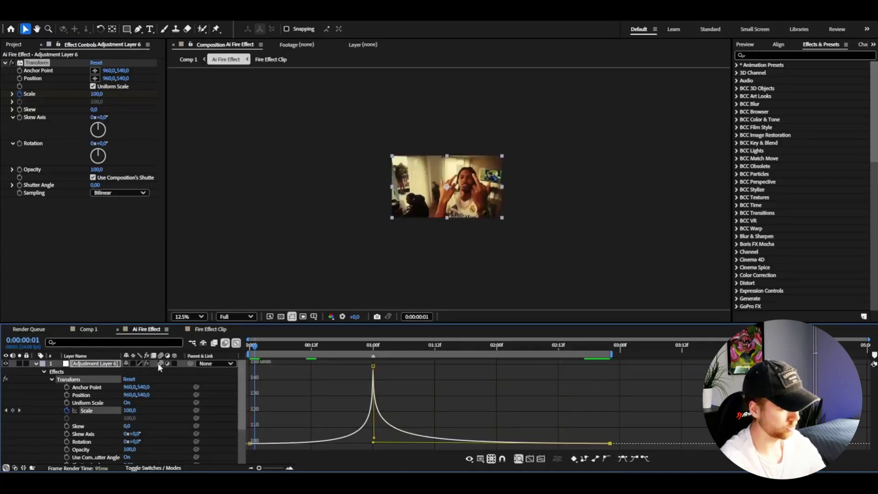
{"action": "key", "text": "Home"}
{"action": "key", "text": "space"}
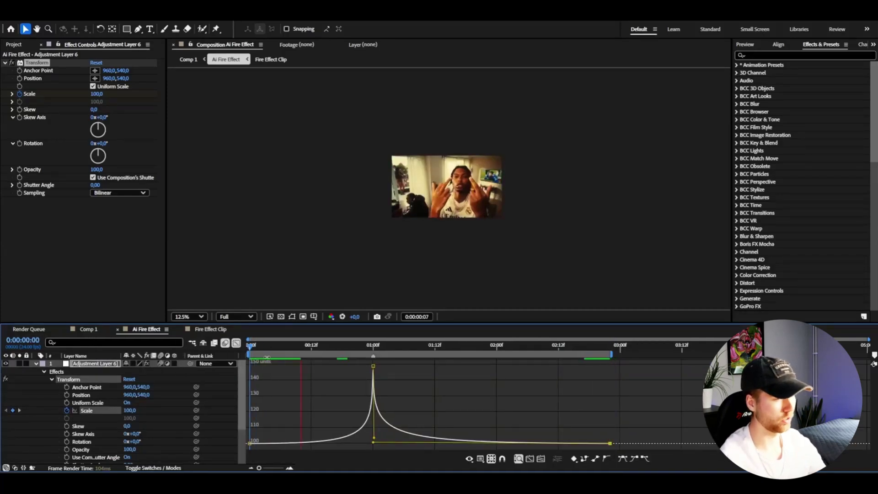
{"action": "key", "text": "shift+F3"}
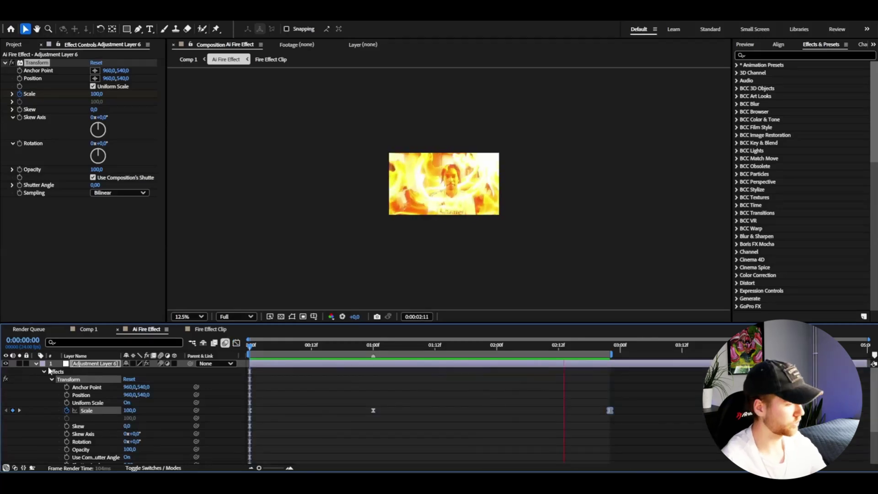
{"action": "left_click", "coordinate": [34, 363]}
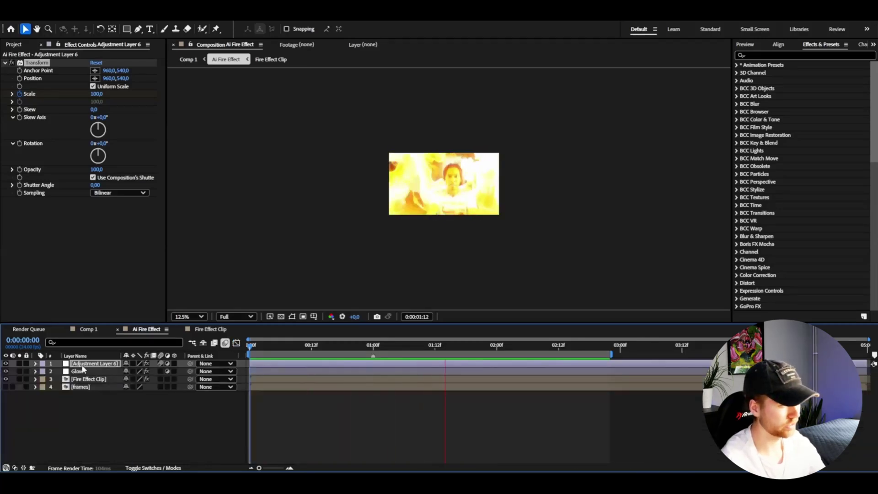
Apply S_Flicker to the Transform adjustment layer and keyframe its Amplitude at 0.75 on 0:00:01:00.
{"action": "key", "text": "ctrl+space"}
{"action": "type", "text": "flicker"}
{"action": "key", "text": "Return"}
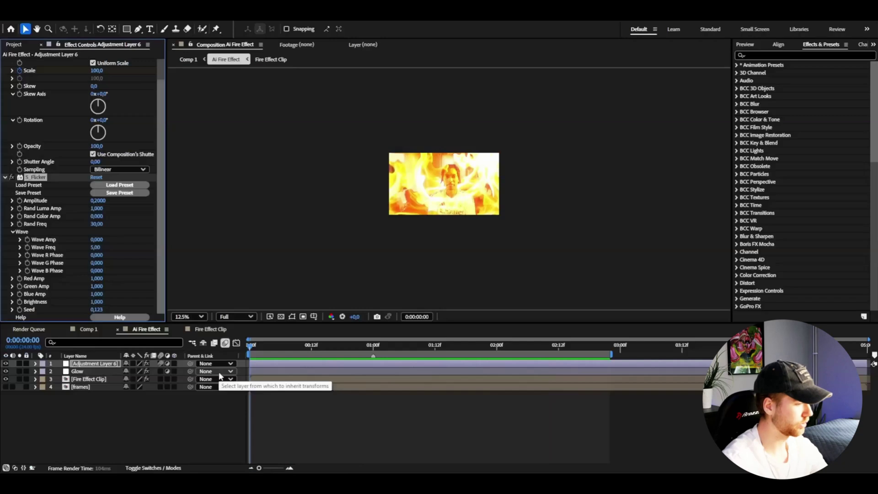
{"action": "left_click", "coordinate": [374, 350]}
{"action": "left_click", "coordinate": [104, 201]}
{"action": "type", "text": "0"}
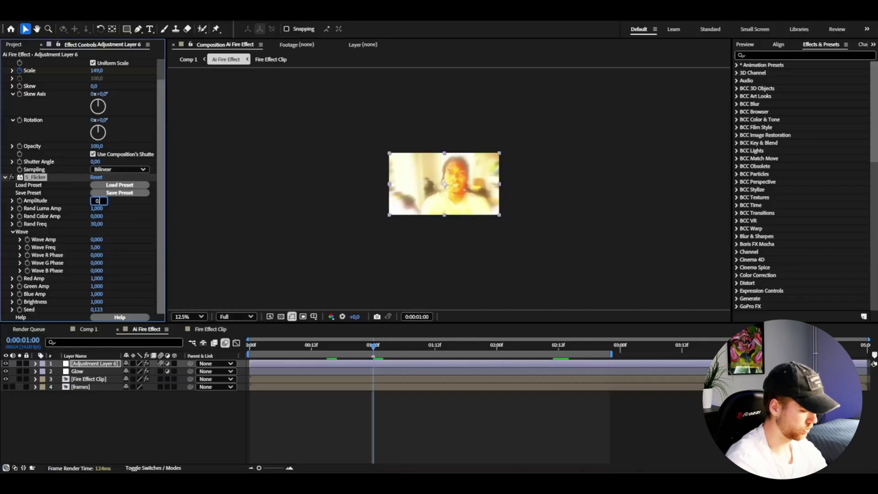
{"action": "type", "text": ",75"}
{"action": "key", "text": "Return"}
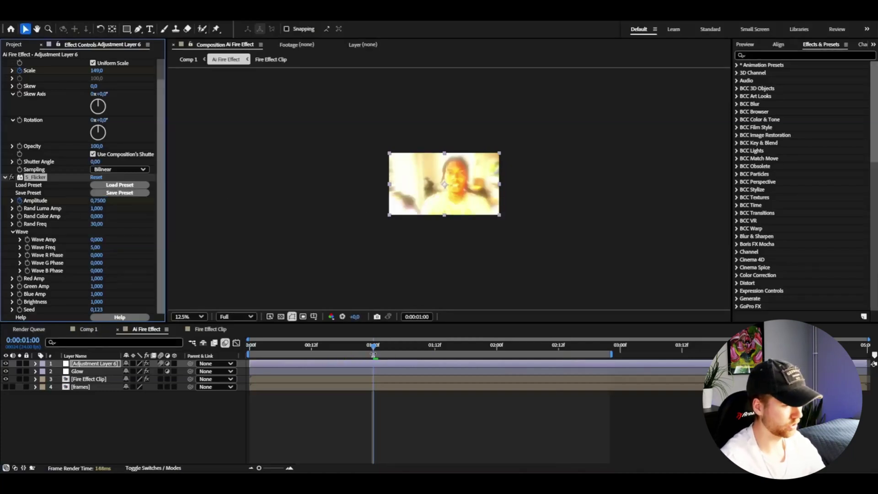
Keyframe the S_Flicker Amplitude at 0 on 0:00:00:18 and 0.32 on 0:00:02:22.
{"action": "left_click_drag", "start_coordinate": [373, 350], "coordinate": [342, 346]}
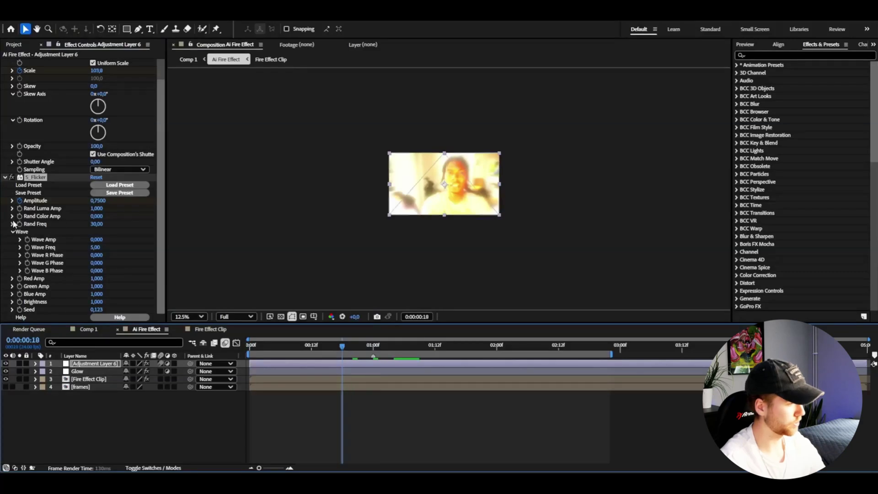
{"action": "key", "text": "ctrl+shift+d"}
{"action": "key", "text": "ctrl+z"}
{"action": "left_click_drag", "start_coordinate": [394, 346], "coordinate": [611, 360]}
{"action": "mouse_move", "coordinate": [95, 224]}
{"action": "left_mouse_down"}
{"action": "mouse_move", "coordinate": [109, 223]}
{"action": "mouse_move", "coordinate": [80, 230]}
{"action": "left_mouse_up"}
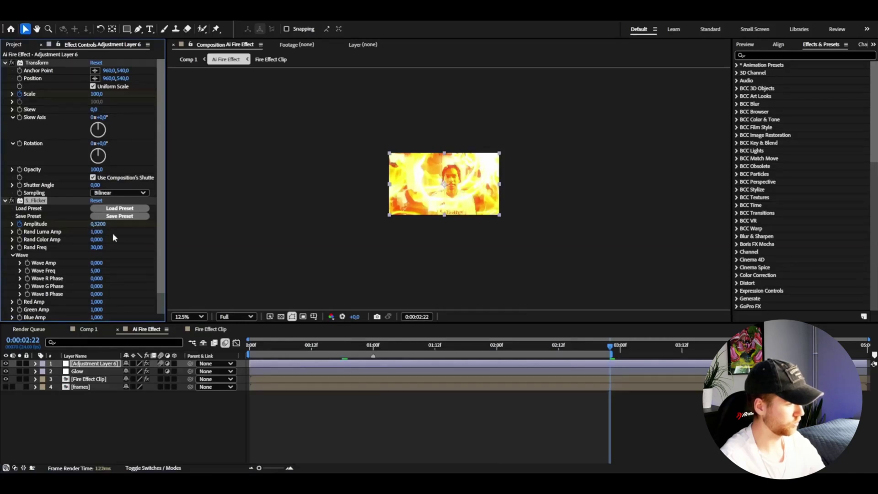
Easy-ease the Amplitude keyframes and shape their graph with a steep rise into 0:00:01:00 and a late fall toward 0:00:02:22.
{"action": "key", "text": "e"}
{"action": "left_click_drag", "start_coordinate": [331, 401], "coordinate": [613, 407]}
{"action": "key", "text": "F9"}
{"action": "left_click", "coordinate": [341, 408]}
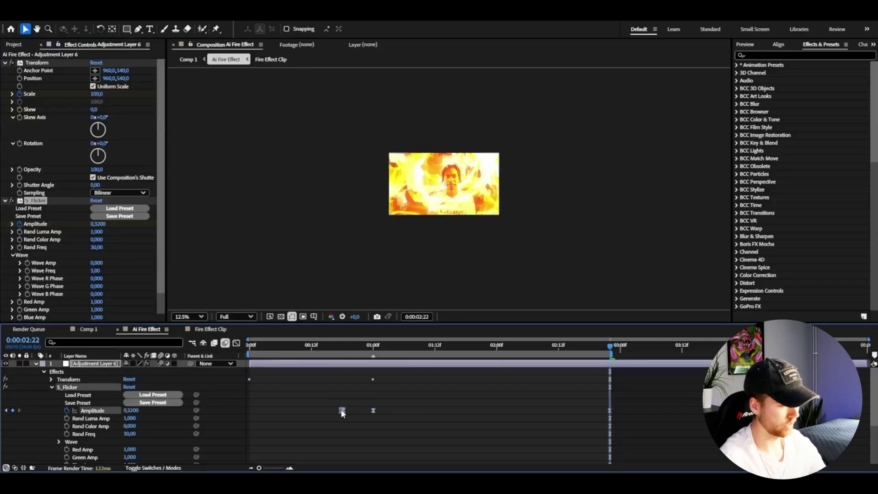
{"action": "left_click", "coordinate": [236, 343]}
{"action": "left_click_drag", "start_coordinate": [352, 444], "coordinate": [373, 443]}
{"action": "left_click_drag", "start_coordinate": [363, 366], "coordinate": [371, 440]}
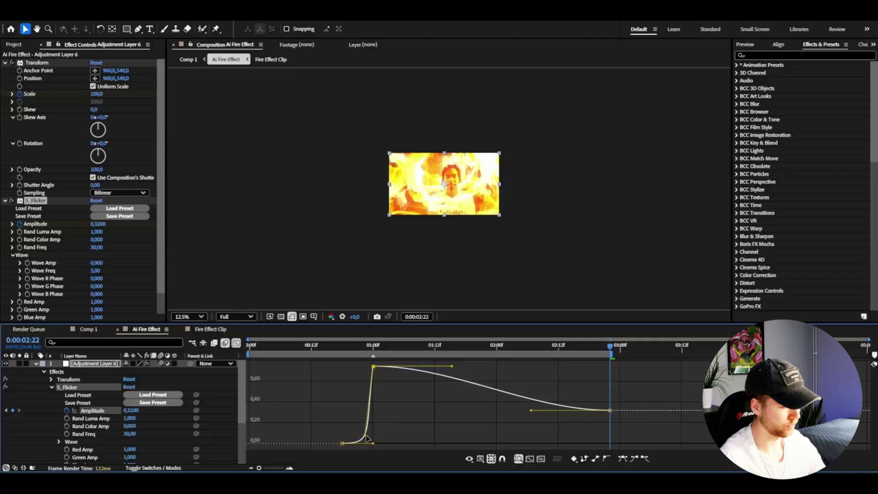
{"action": "left_click_drag", "start_coordinate": [452, 366], "coordinate": [663, 375]}
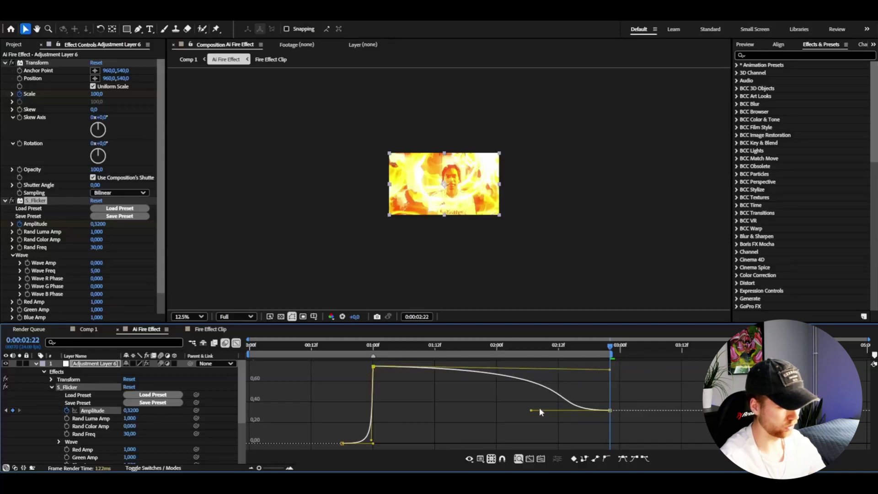
{"action": "left_click_drag", "start_coordinate": [539, 410], "coordinate": [609, 410]}
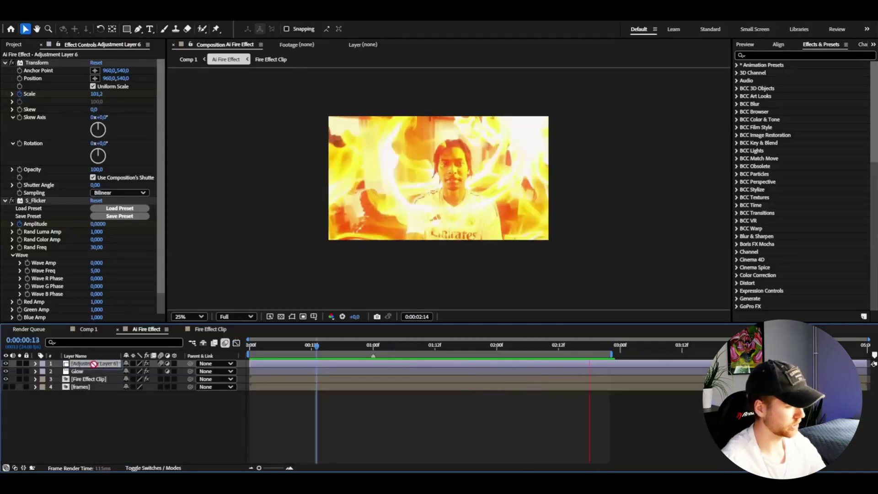
Move the Transform and flicker adjustment layer below Glow and rename it to pc flicker.
{"action": "type", "text": "pc"}
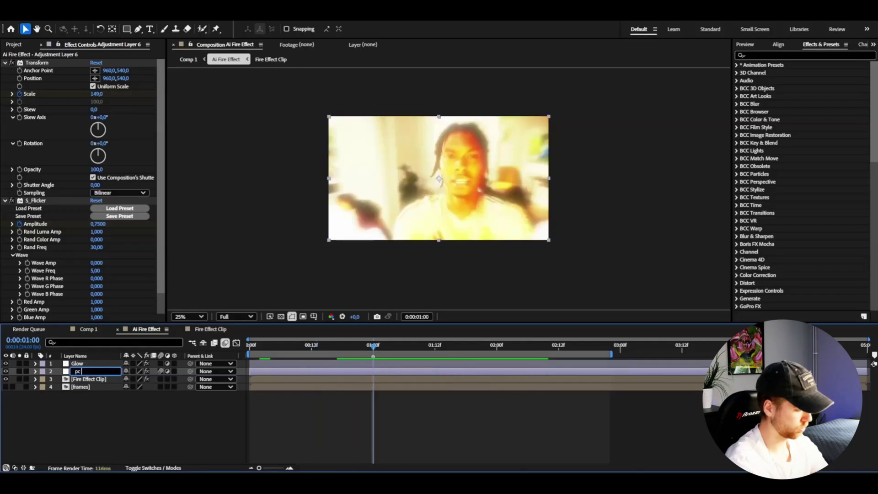
{"action": "type", "text": " flicke"}
{"action": "type", "text": "r"}
{"action": "key", "text": "Return"}
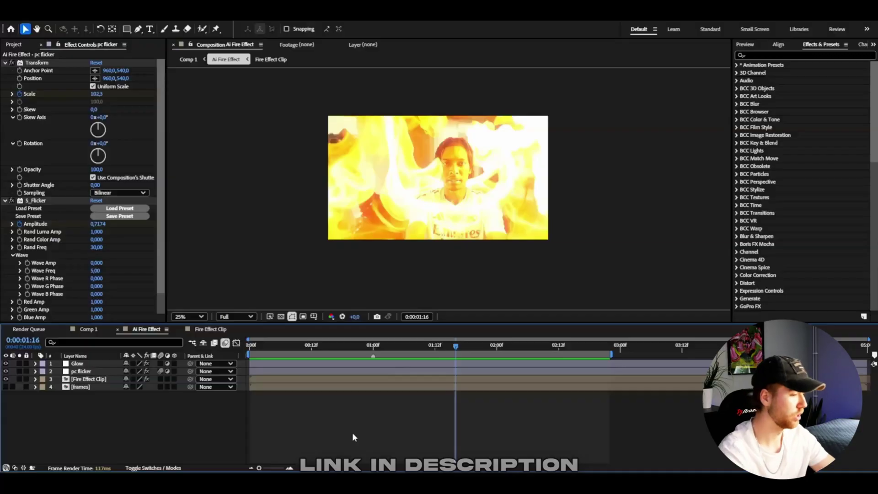
Add another adjustment layer, split it at 0:00:01:00, and delete the part before that time.
{"action": "key", "text": "ctrl+alt+y"}
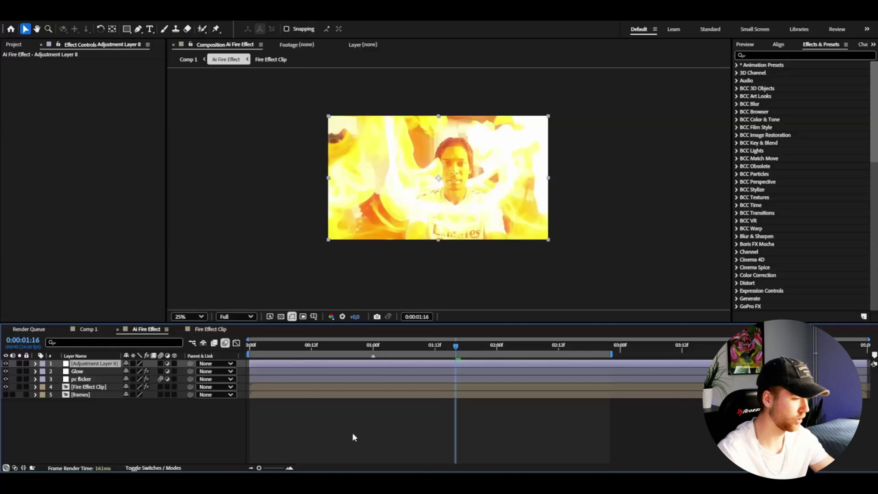
{"action": "left_click", "coordinate": [372, 350]}
{"action": "key", "text": "ctrl+shift+d"}
{"action": "key", "text": "Delete"}
{"action": "left_click", "coordinate": [345, 376]}
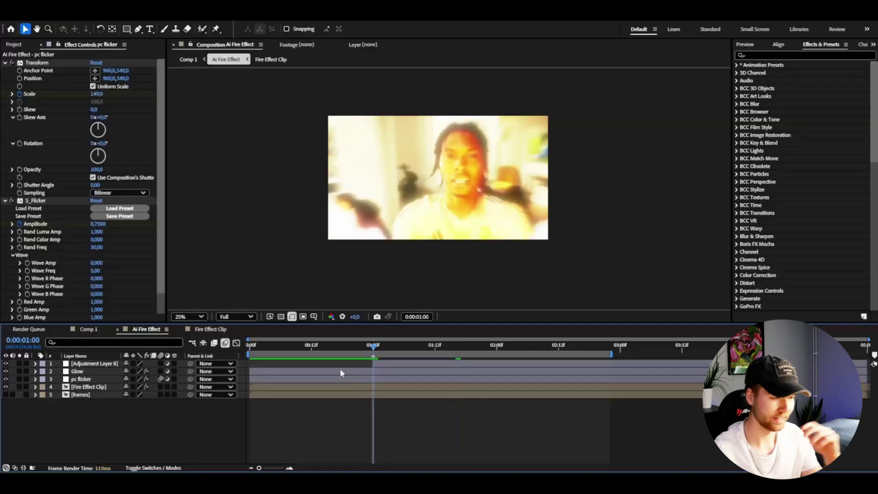
{"action": "left_click", "coordinate": [392, 364]}
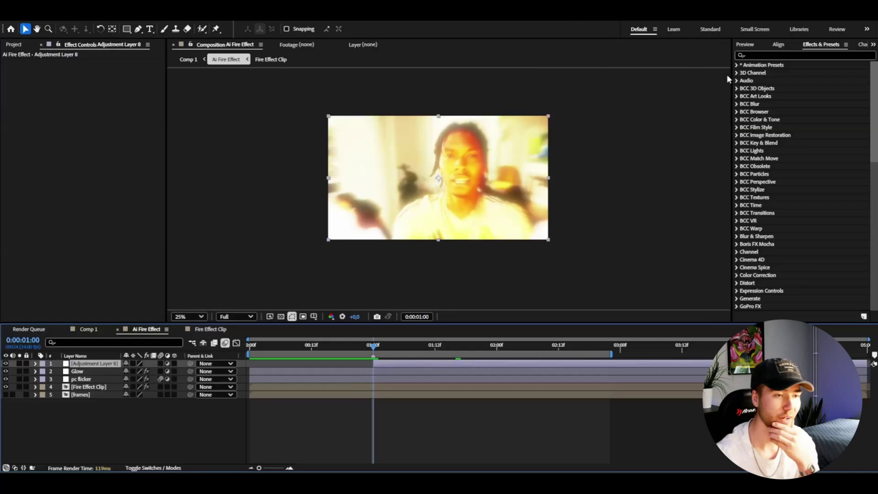
Apply the Insane Chroma Distortion preset from Impact Presets to the trimmed adjustment layer.
{"action": "left_click", "coordinate": [737, 65]}
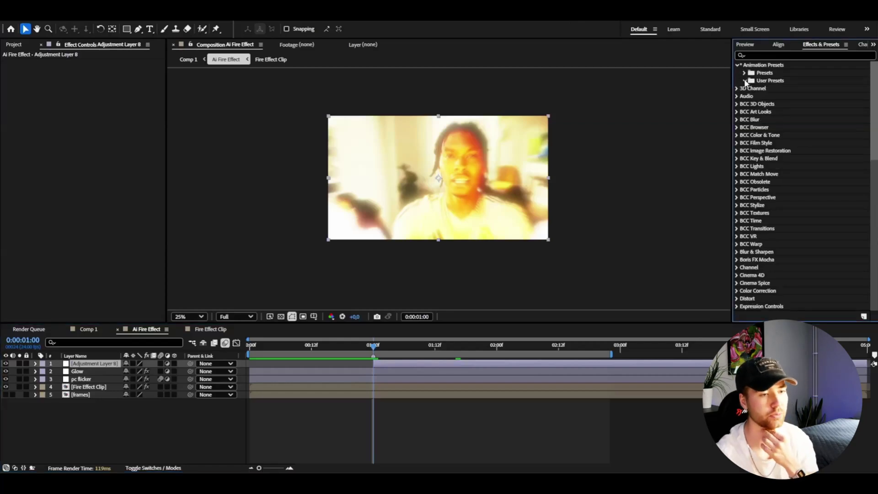
{"action": "left_click", "coordinate": [745, 81]}
{"action": "left_click", "coordinate": [753, 210]}
{"action": "left_click_drag", "start_coordinate": [781, 224], "coordinate": [365, 363]}
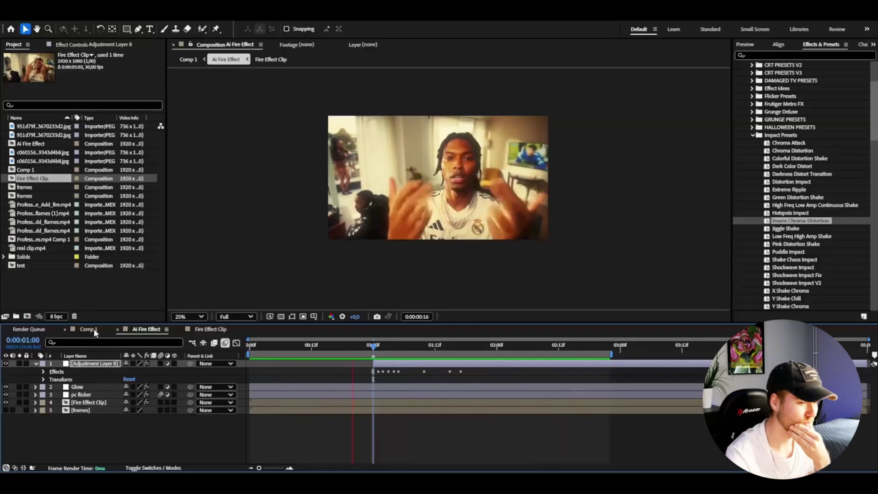
Give the distortion adjustment layer a yellow label and move it below pc flicker, directly above Fire Effect Clip.
{"action": "left_click", "coordinate": [43, 363]}
{"action": "left_click", "coordinate": [96, 376]}
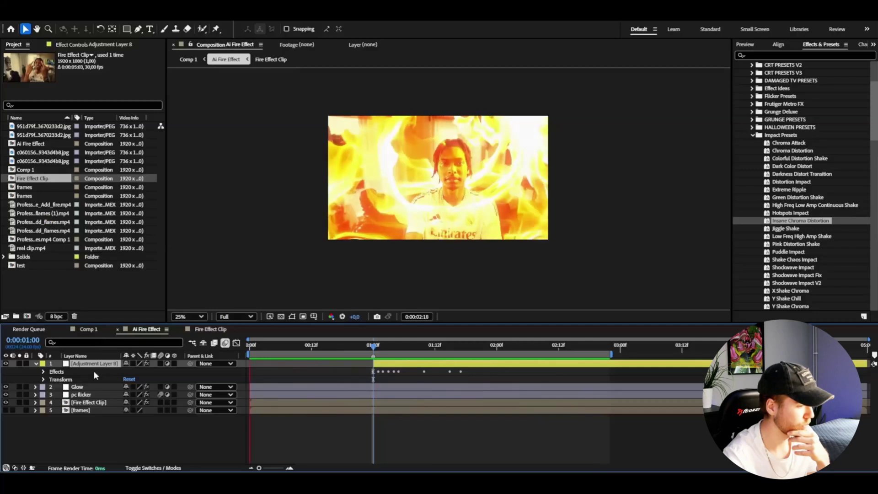
{"action": "left_click_drag", "start_coordinate": [96, 364], "coordinate": [94, 372]}
{"action": "left_click_drag", "start_coordinate": [100, 401], "coordinate": [100, 401]}
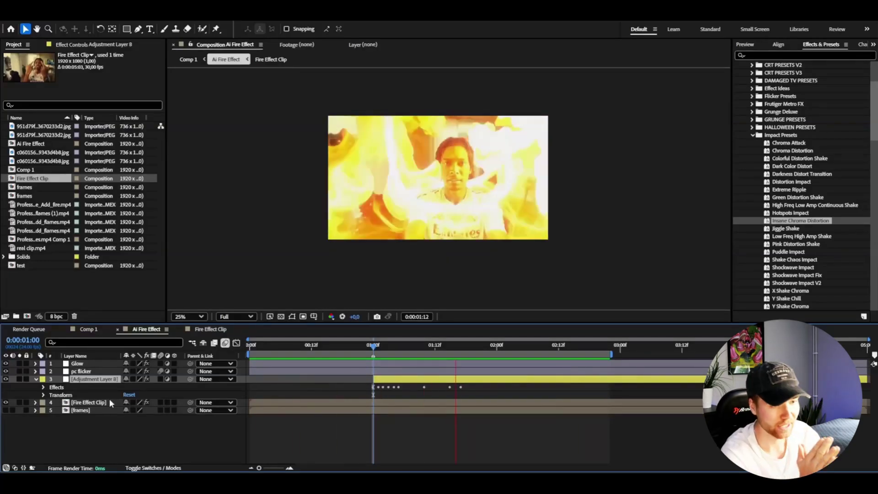
Rename the yellow adjustment layer to Chroma Distortion.
{"action": "right_click", "coordinate": [100, 379]}
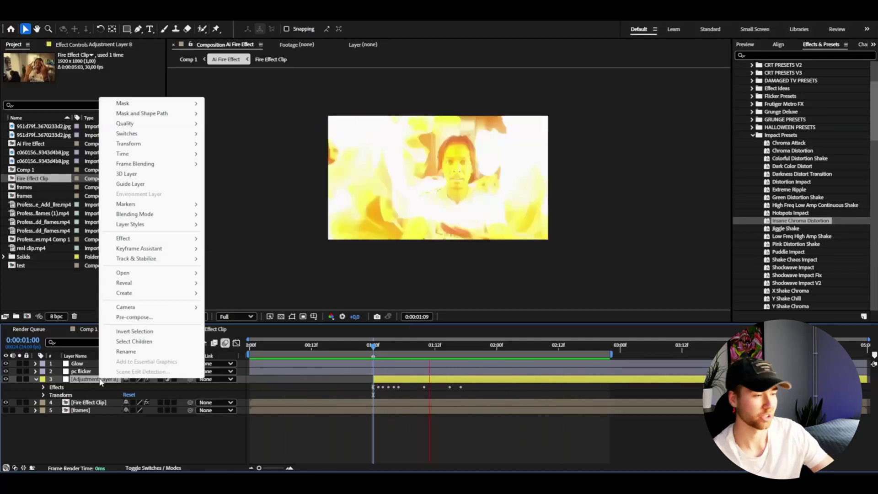
{"action": "left_click", "coordinate": [132, 351]}
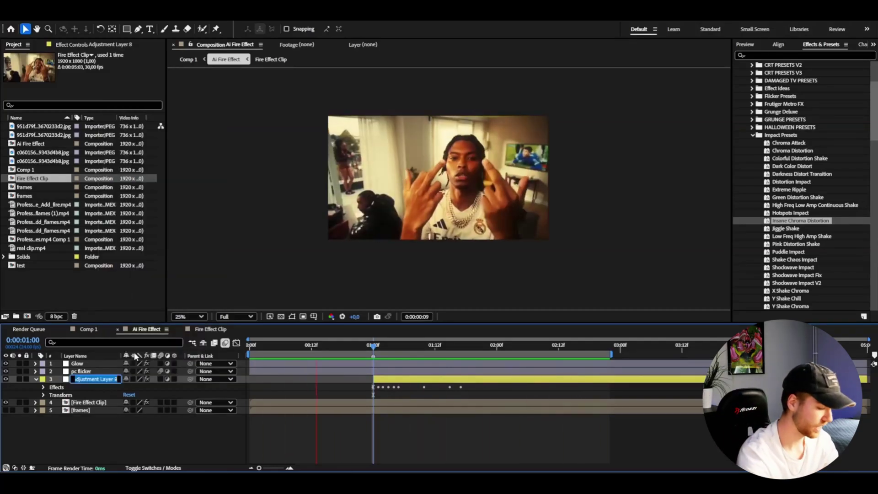
{"action": "type", "text": "Chroma Distortion"}
{"action": "key", "text": "Return"}
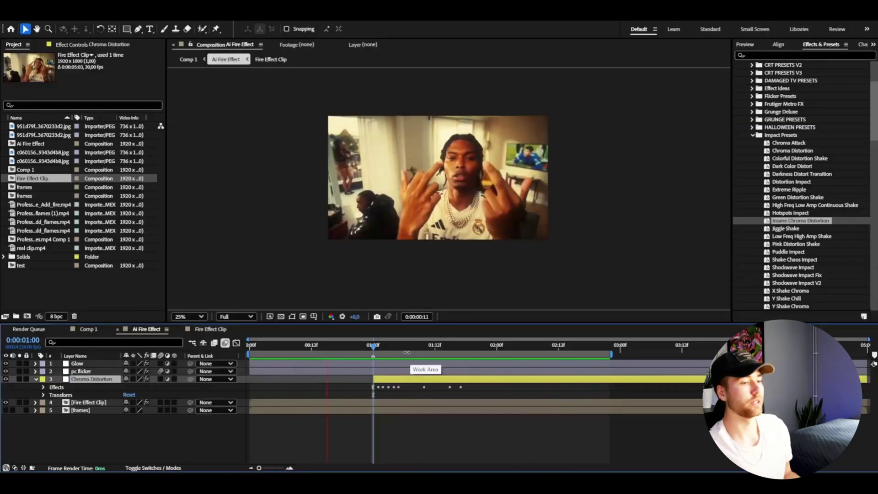